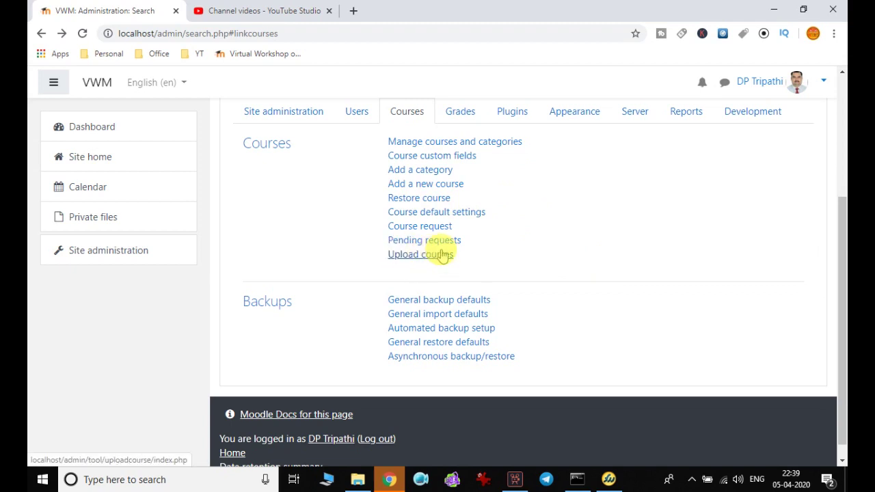
# Check the site's pending course requests and return to the course administration links.
pyautogui.click(427, 243)
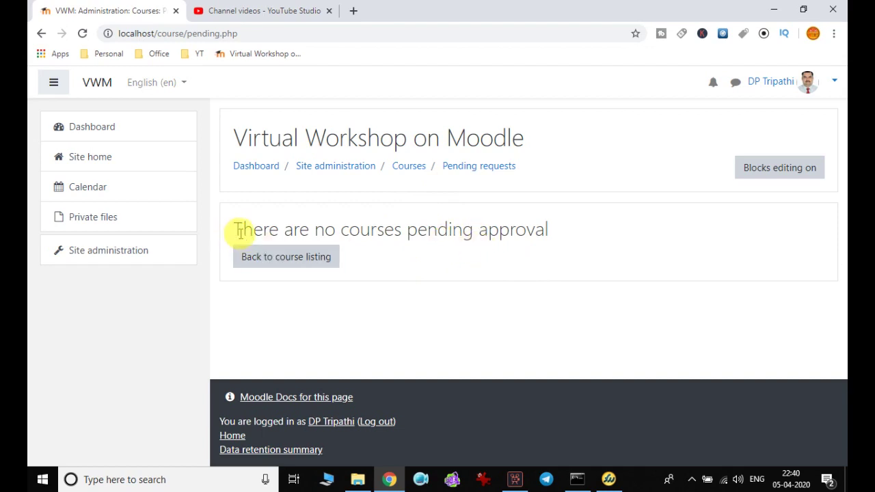
pyautogui.moveTo(233, 228); pyautogui.dragTo(536, 250)
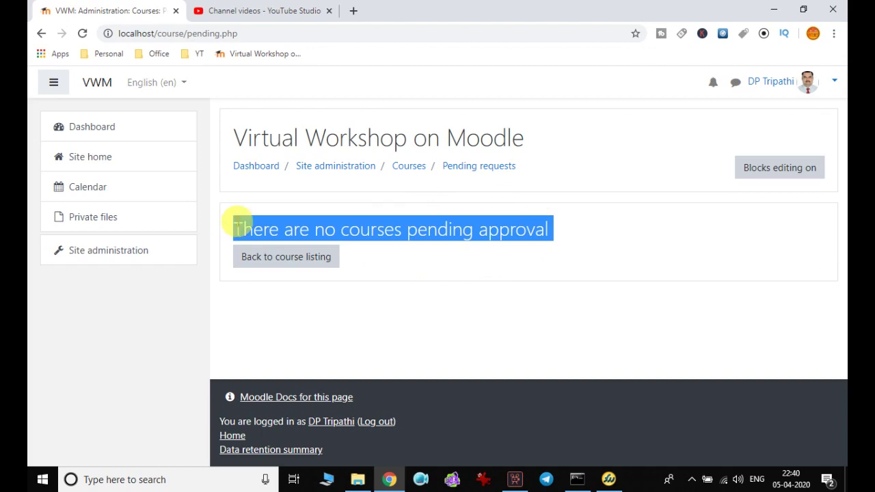
pyautogui.click(586, 128)
pyautogui.rightClick(587, 128)
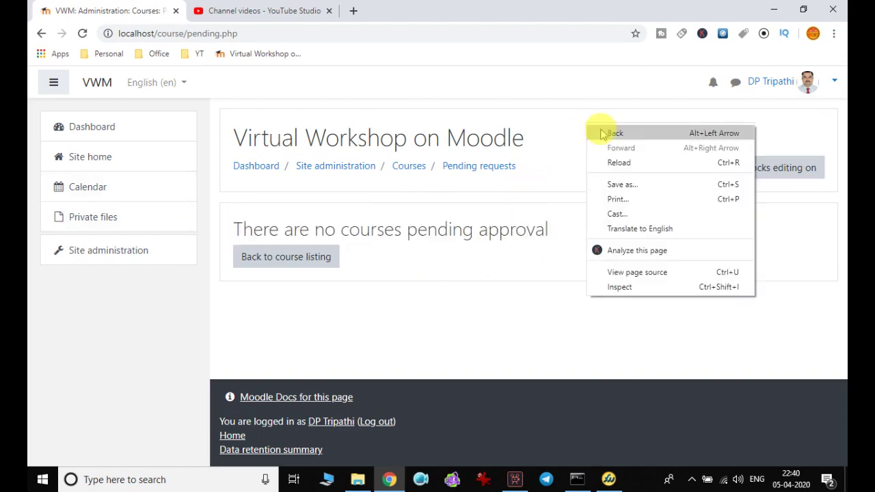
pyautogui.click(603, 132)
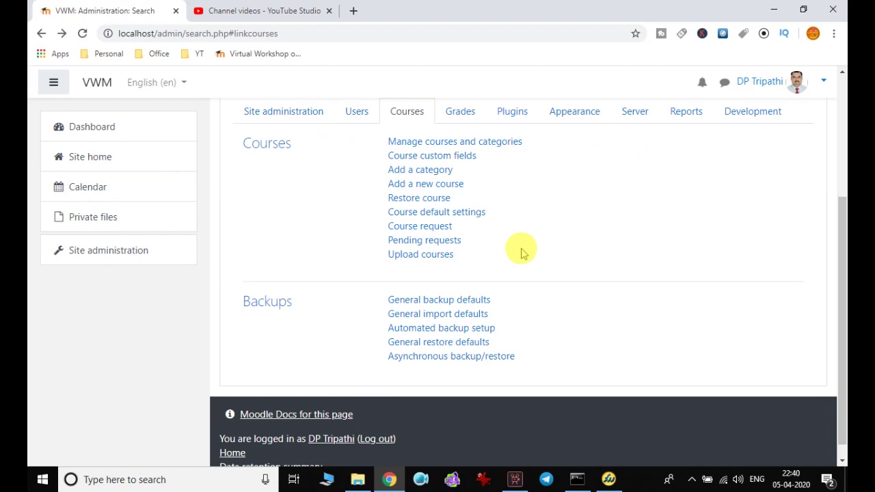
# Review the Restore course page, including its backup file import and both backup areas, and return to the course administration links.
pyautogui.click(424, 198)
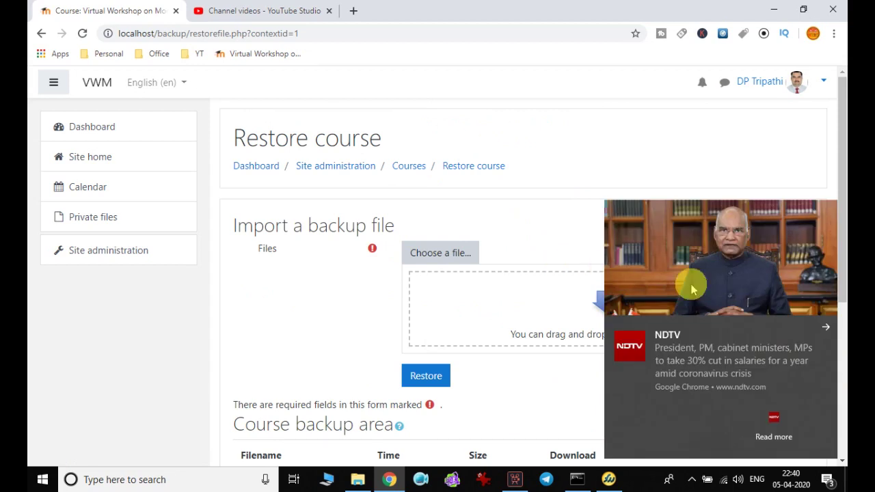
pyautogui.click(828, 329)
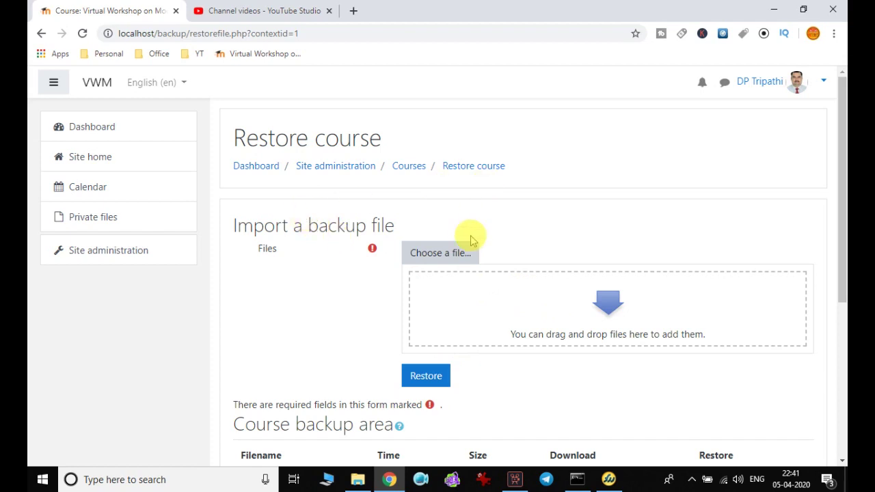
pyautogui.scroll(-2, 557, 208)
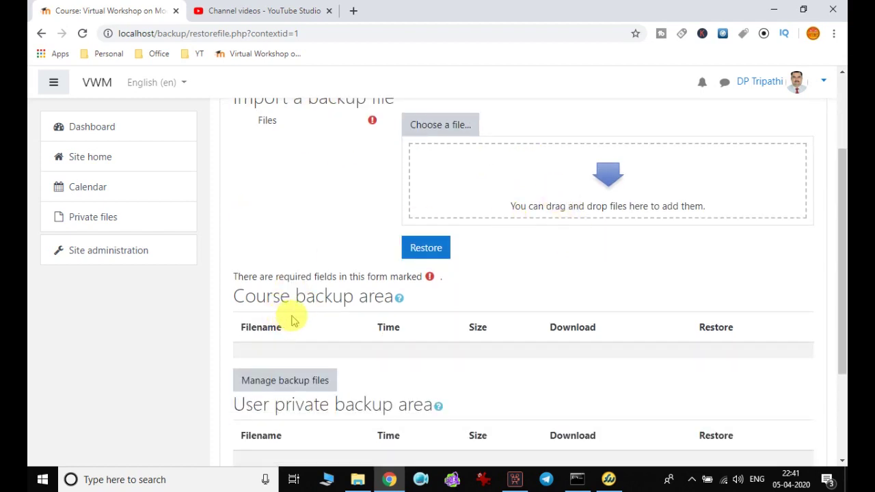
pyautogui.scroll(-1, 313, 289)
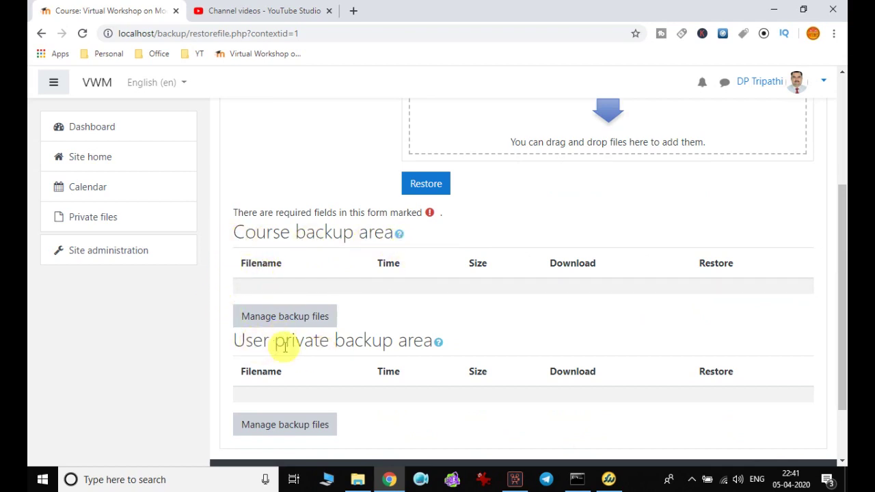
pyautogui.scroll(-2, 455, 338)
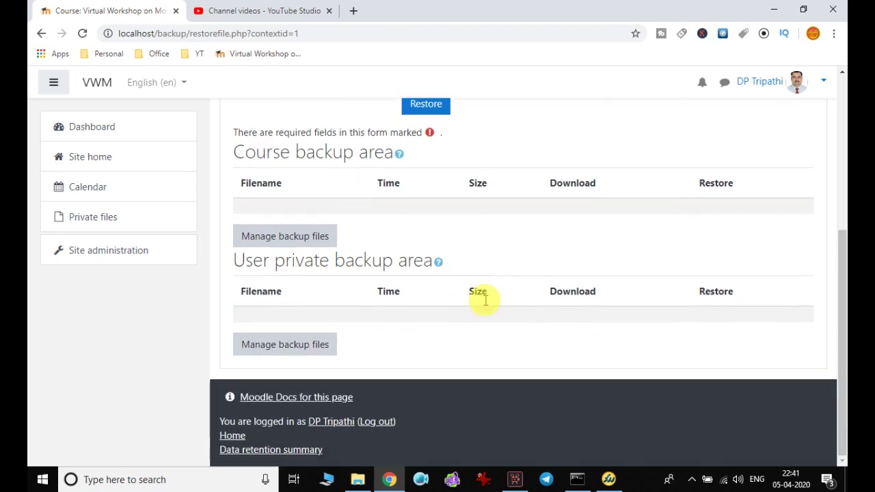
pyautogui.scroll(4, 478, 286)
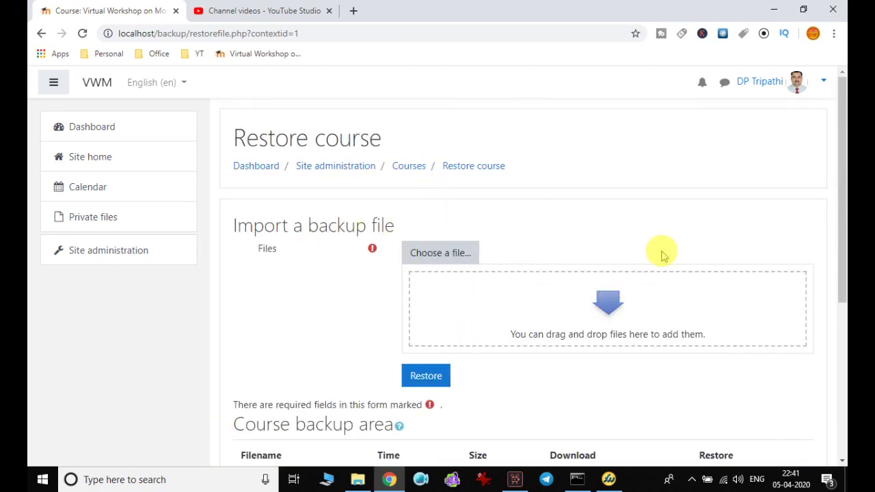
pyautogui.rightClick(527, 137)
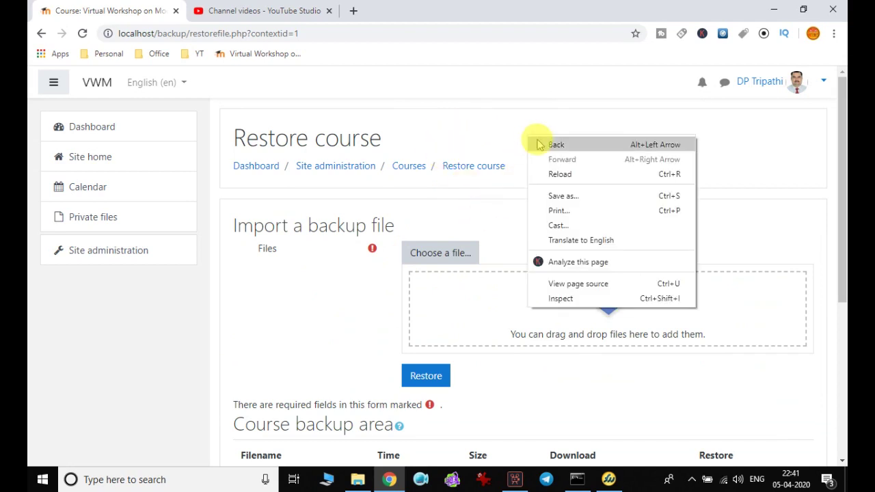
pyautogui.click(535, 142)
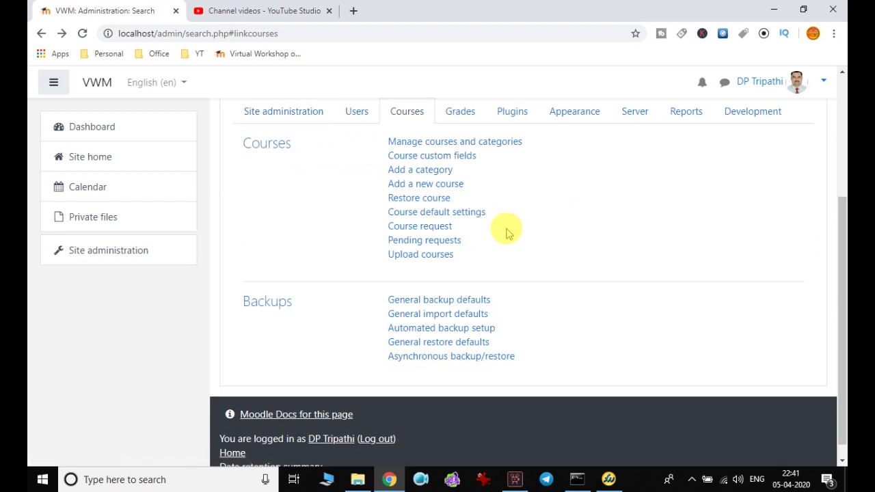
# Open the Upload courses page and review its file, CSV delimiter, encoding, preview rows and import settings.
pyautogui.click(429, 257)
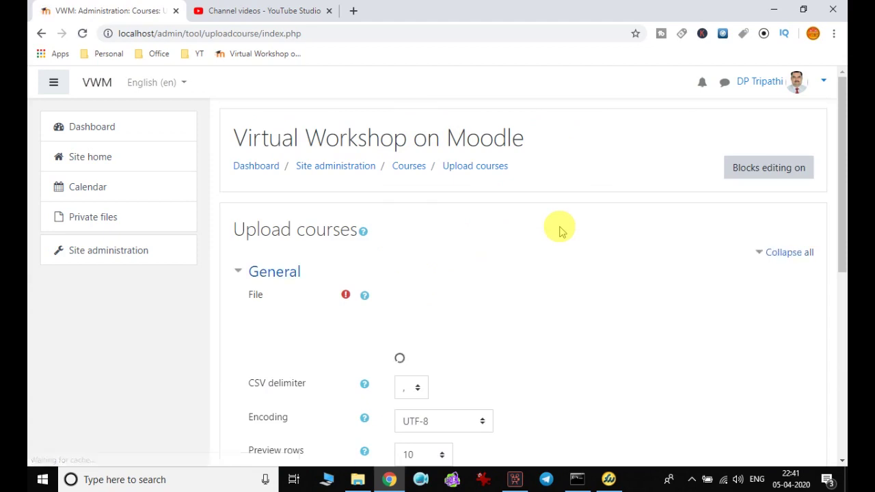
pyautogui.scroll(-2, 559, 231)
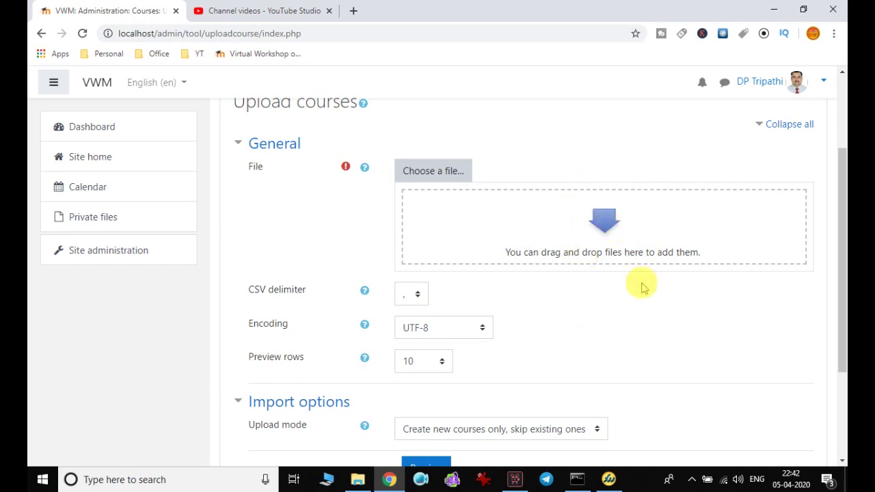
pyautogui.scroll(2, 585, 253)
pyautogui.scroll(1, 584, 253)
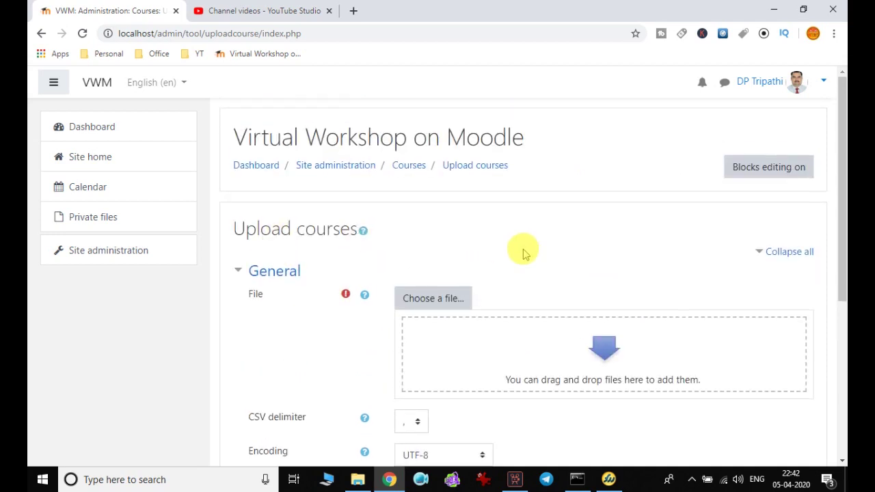
pyautogui.scroll(-2, 523, 253)
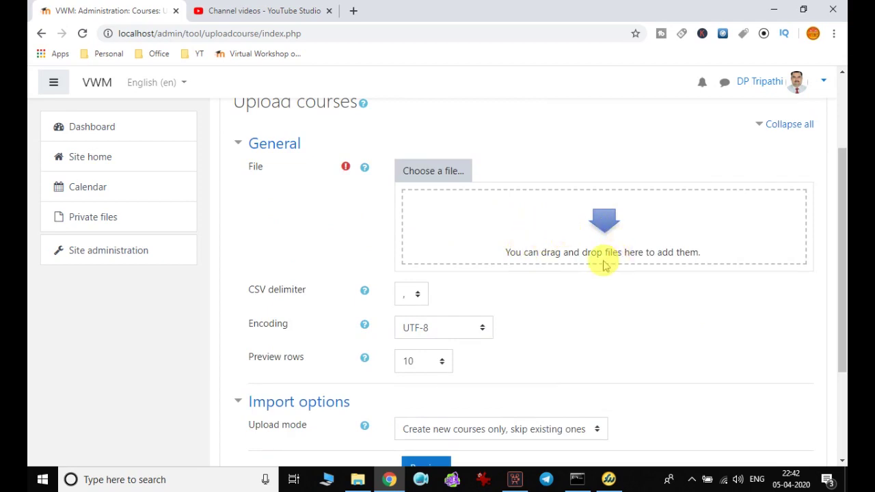
pyautogui.scroll(-2, 604, 265)
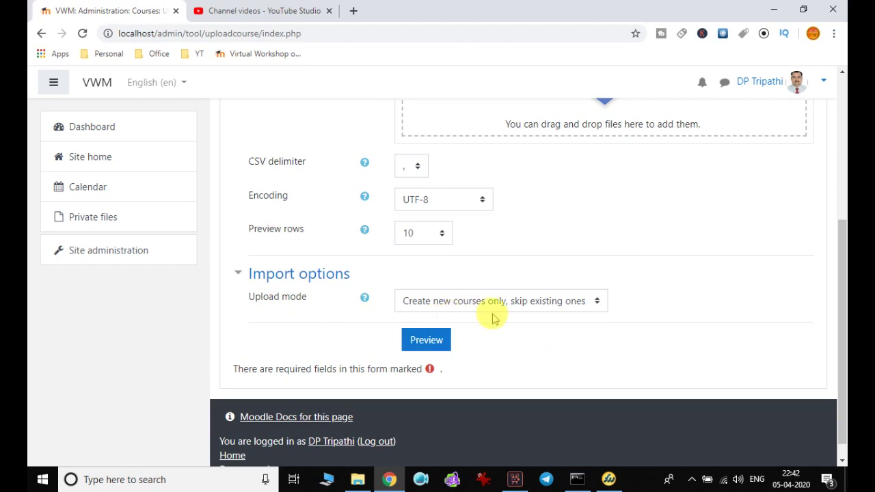
# Inspect the available upload modes for course import without changing the selection, and return to the course administration links.
pyautogui.click(571, 301)
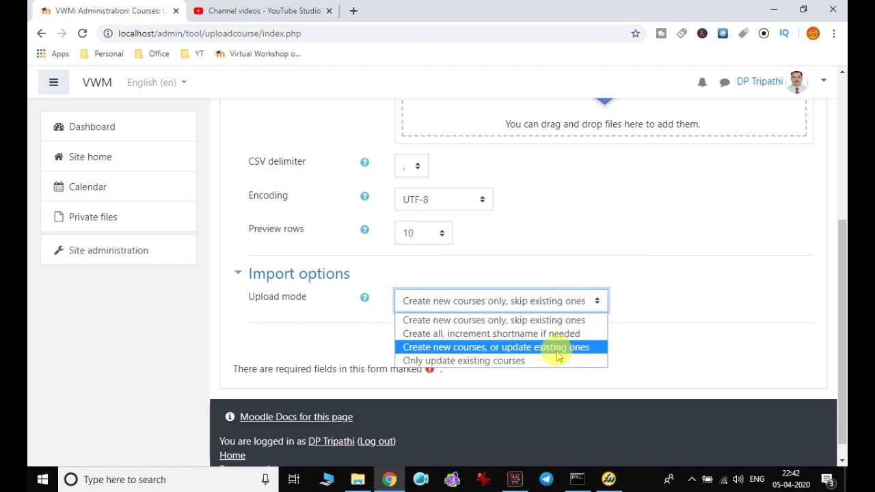
pyautogui.click(684, 336)
pyautogui.click(551, 306)
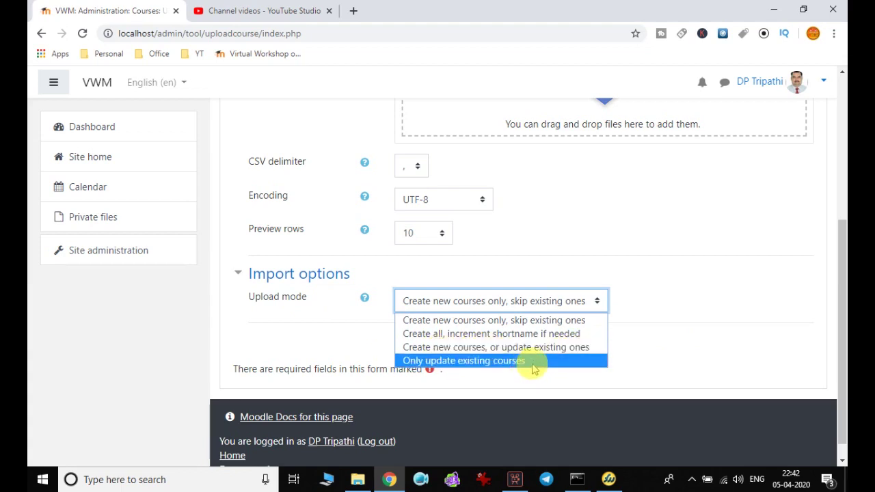
pyautogui.click(646, 332)
pyautogui.scroll(2, 478, 345)
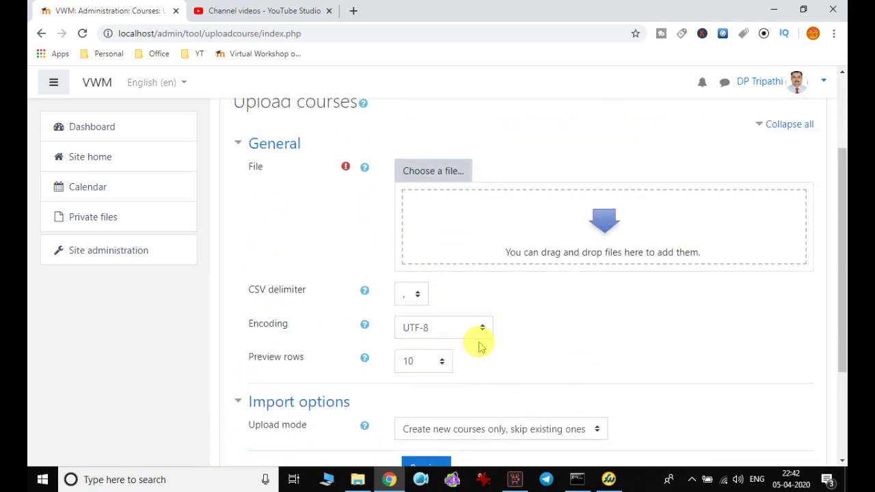
pyautogui.scroll(2, 478, 314)
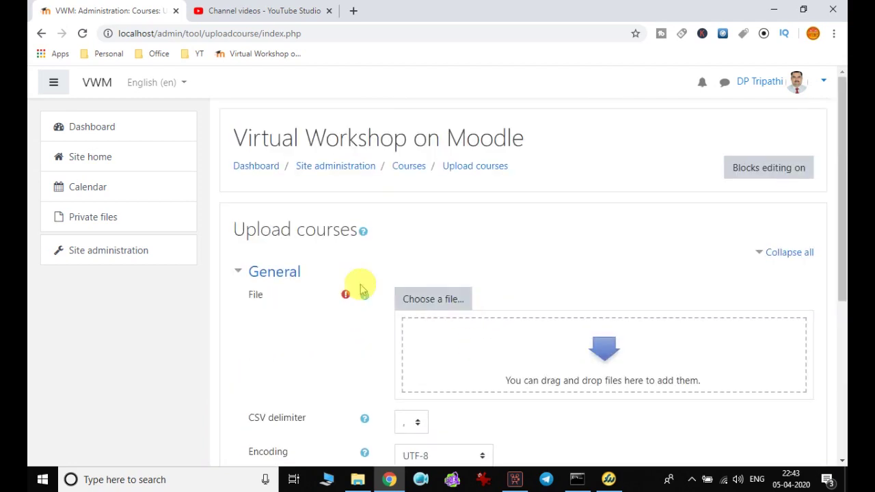
pyautogui.rightClick(577, 139)
pyautogui.click(599, 148)
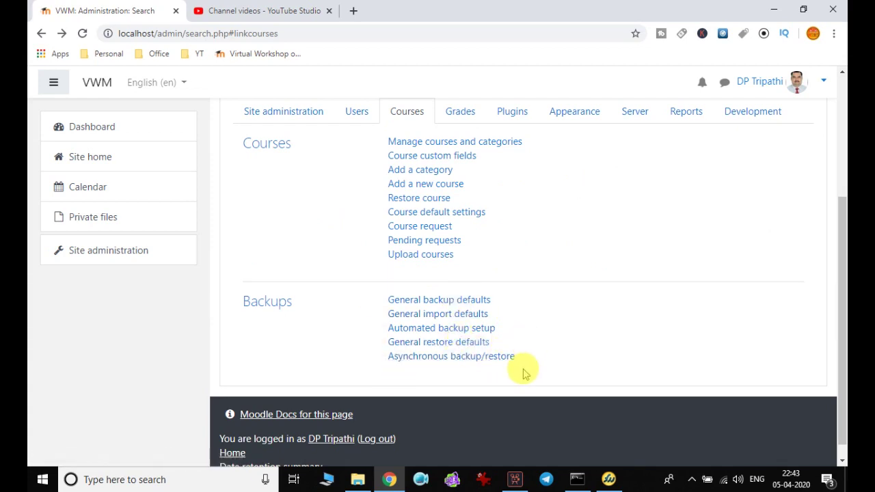
# Open the General backup defaults and inspect the available retention periods for backup logs without changing the setting.
pyautogui.click(448, 307)
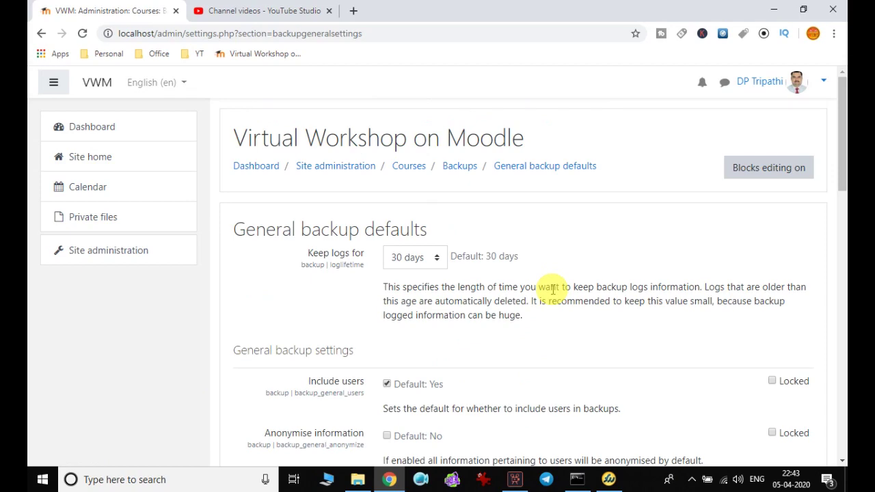
pyautogui.scroll(-15, 554, 288)
pyautogui.scroll(15, 554, 289)
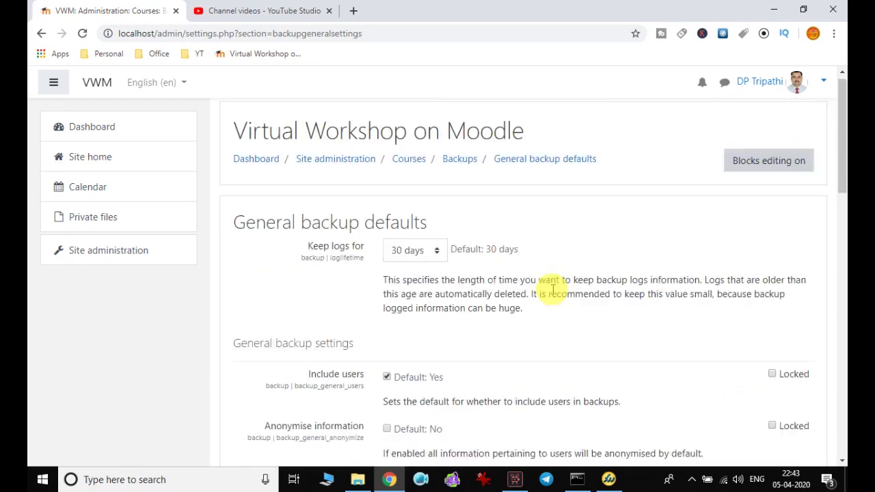
pyautogui.scroll(1, 554, 289)
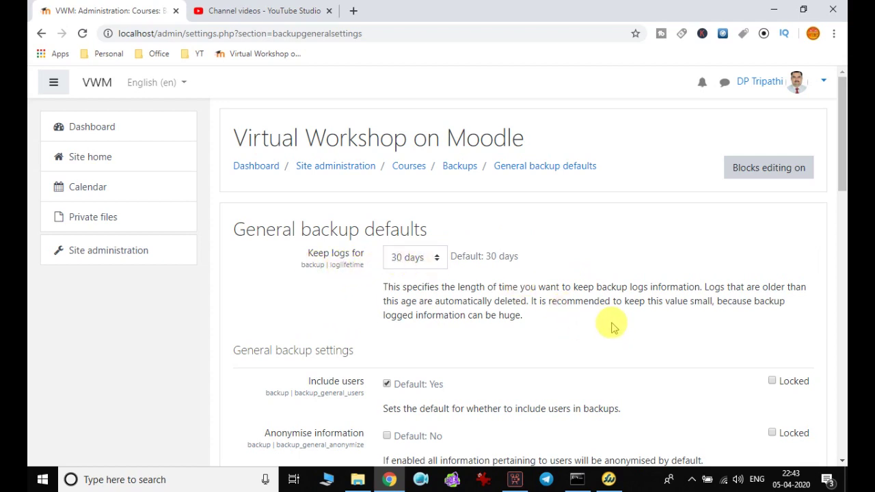
pyautogui.click(423, 260)
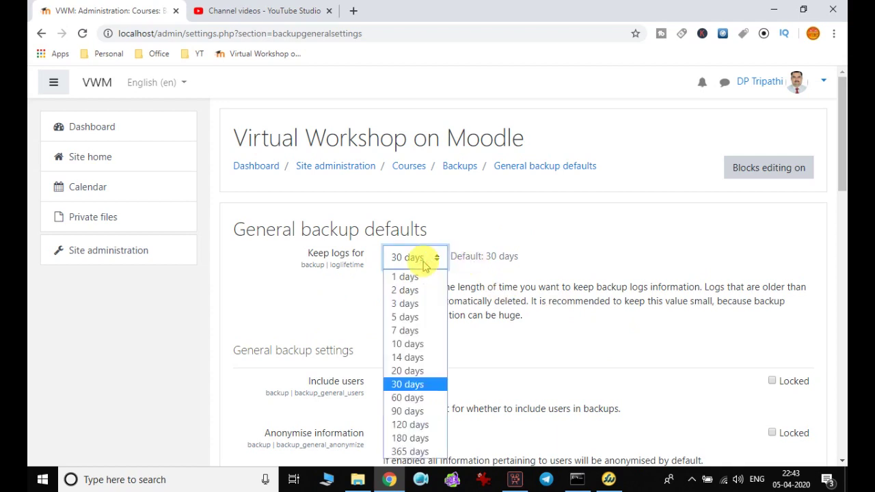
pyautogui.click(469, 277)
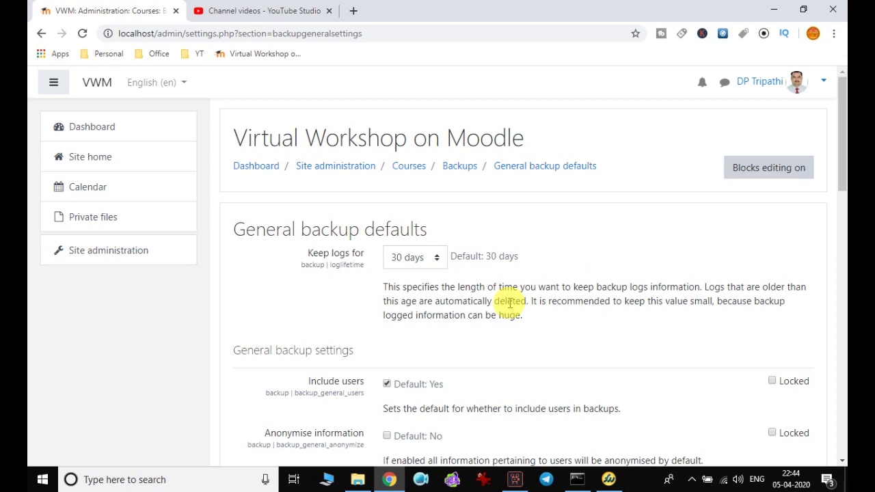
# Examine the general backup settings from included users and role assignments through to groups and competencies.
pyautogui.scroll(-2, 508, 303)
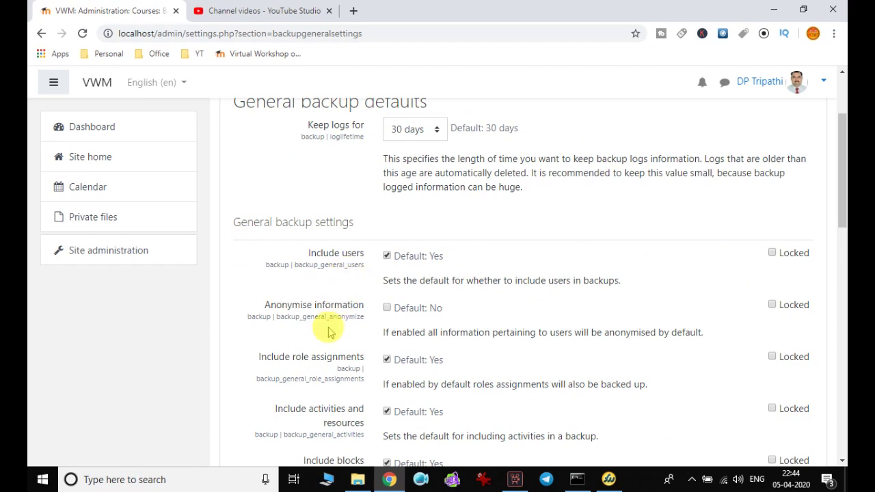
pyautogui.scroll(-1, 329, 330)
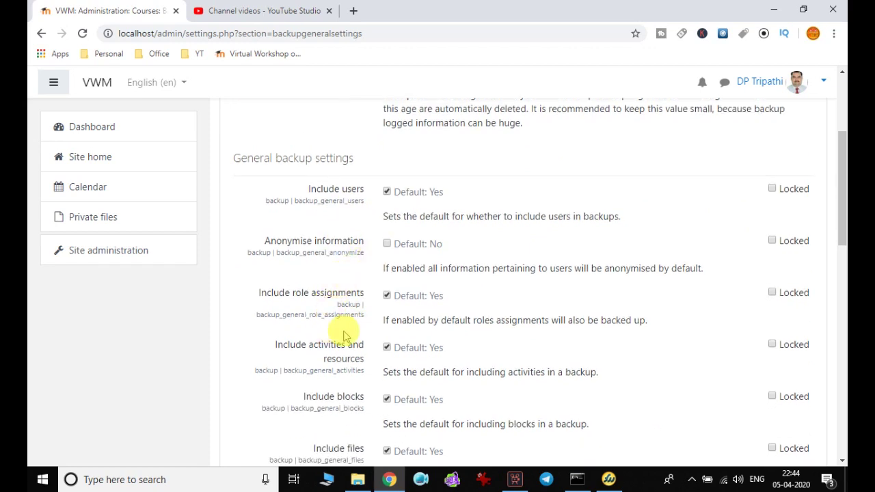
pyautogui.scroll(-1, 342, 335)
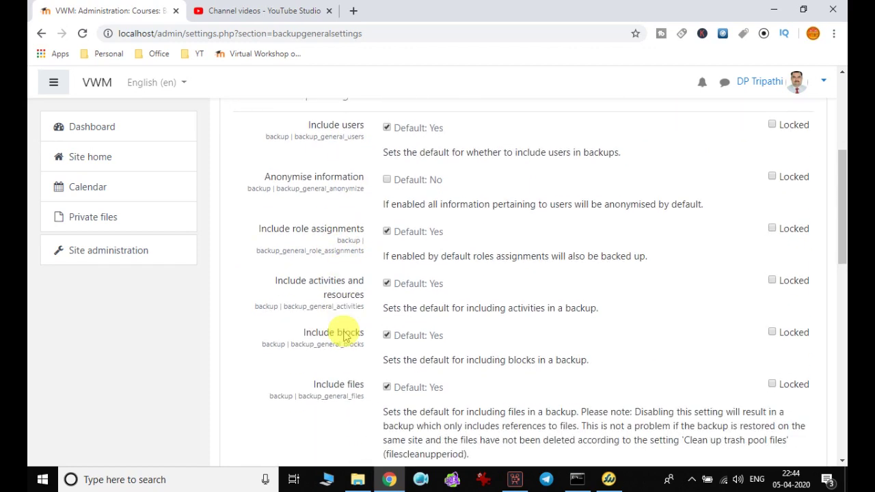
pyautogui.scroll(-1, 346, 335)
pyautogui.scroll(-4, 345, 332)
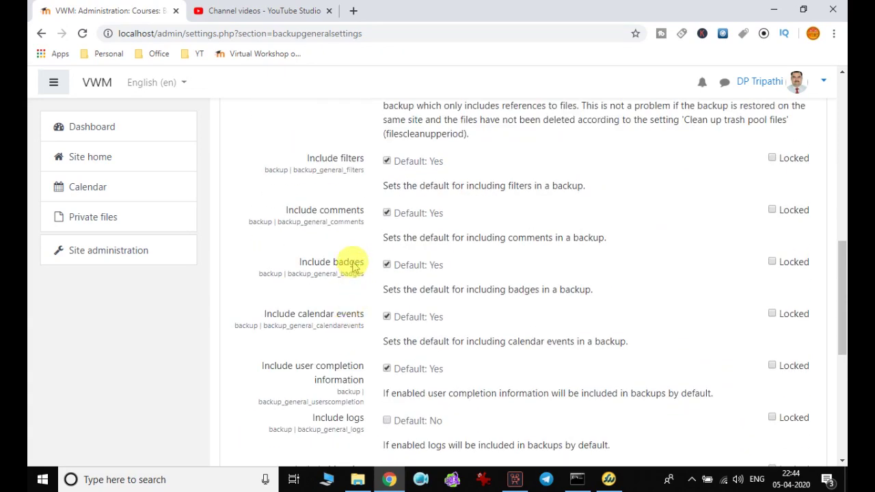
pyautogui.scroll(-1, 355, 268)
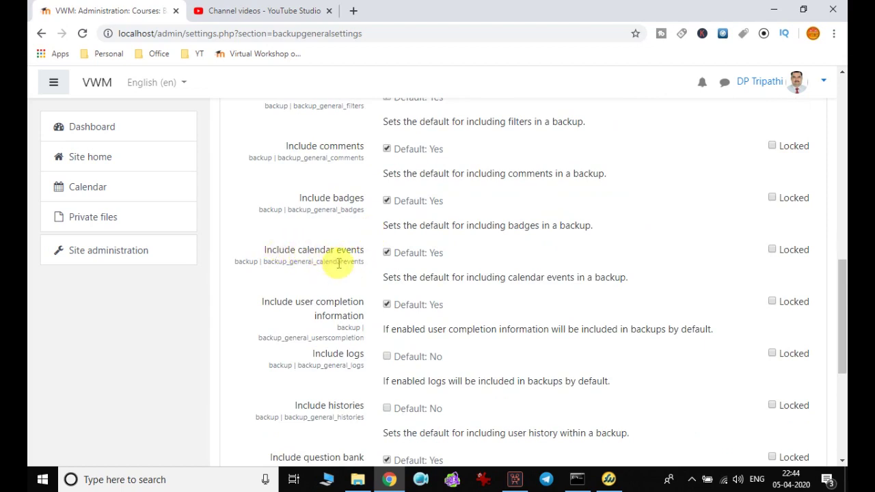
pyautogui.scroll(-1, 340, 355)
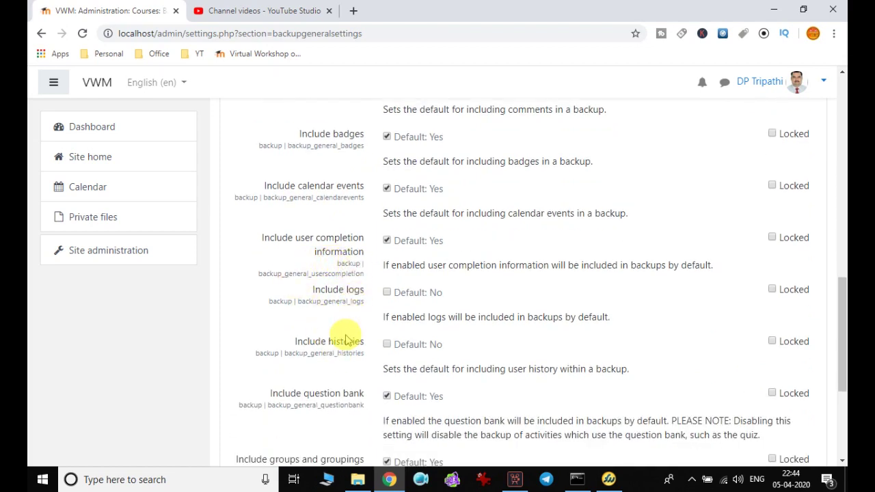
pyautogui.scroll(-3, 372, 293)
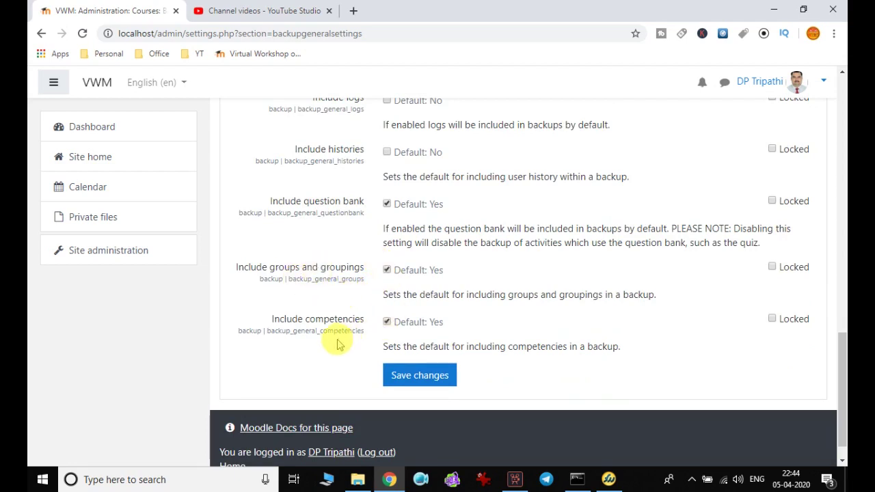
pyautogui.scroll(15, 584, 318)
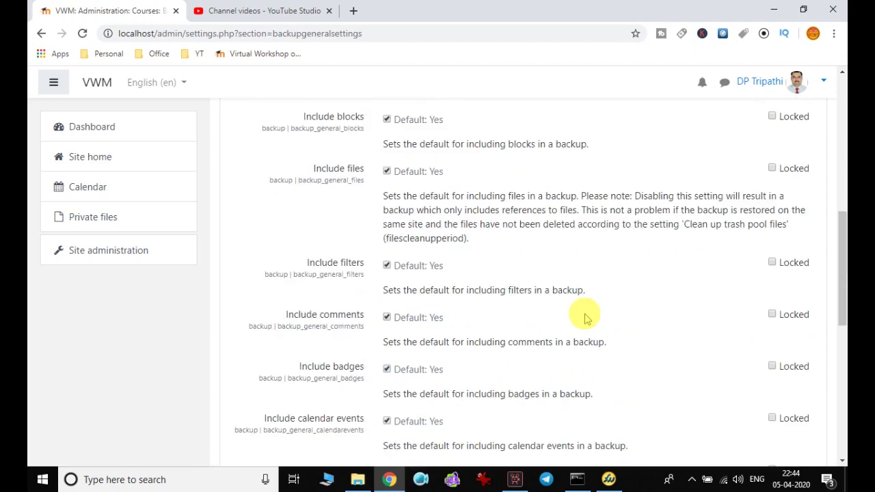
# Review the remaining general backup defaults down to competencies, and return to the course administration links without saving.
pyautogui.scroll(-15, 584, 318)
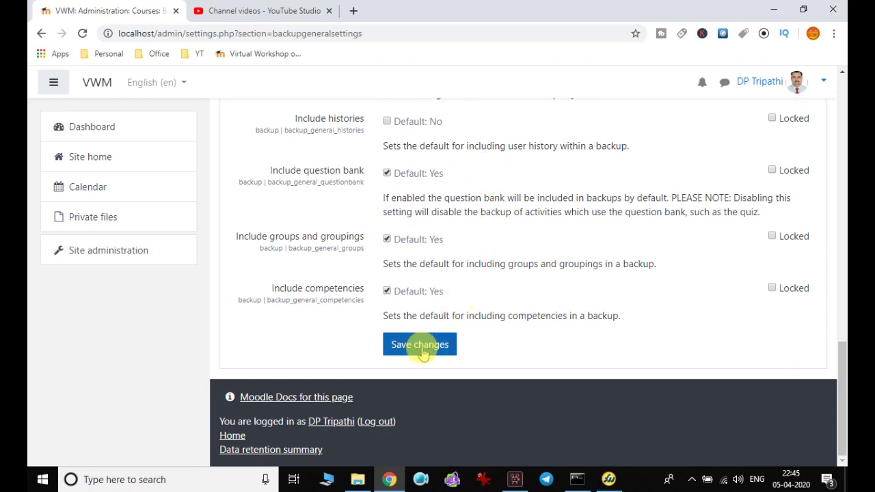
pyautogui.scroll(1, 564, 276)
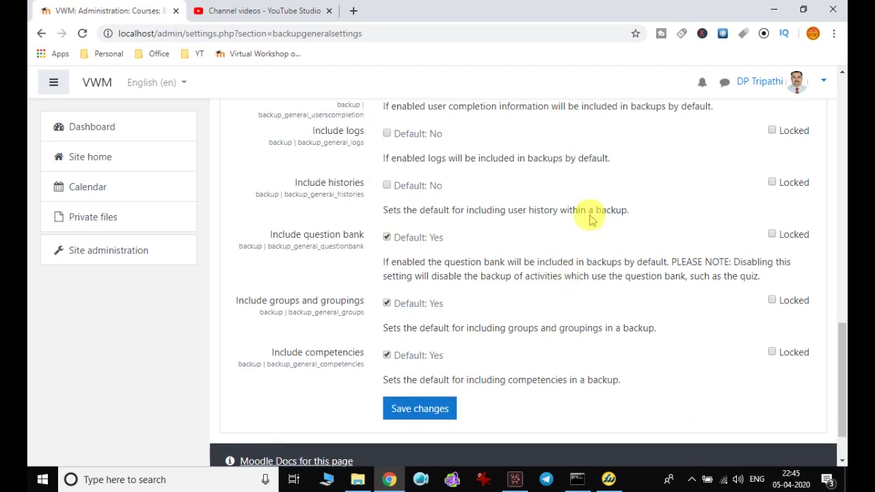
pyautogui.rightClick(633, 148)
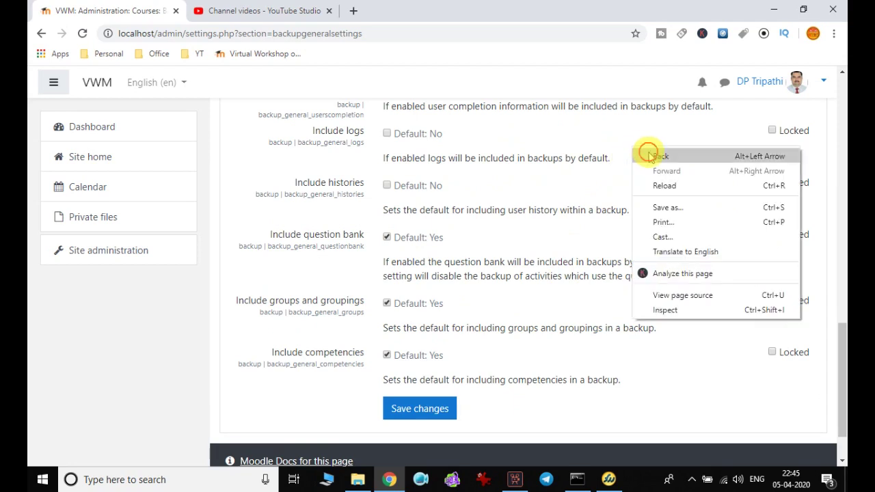
pyautogui.click(646, 154)
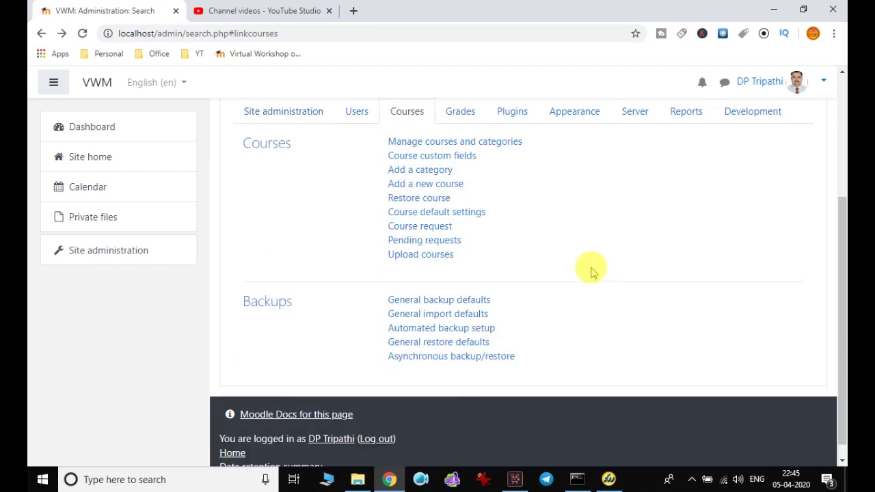
# Open the General import defaults and review its settings, including the maximum number of courses listed for import.
pyautogui.click(441, 317)
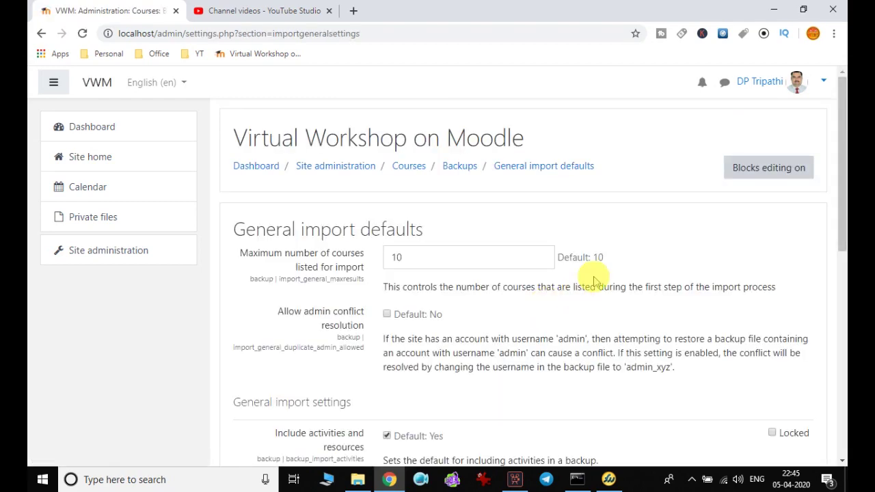
pyautogui.scroll(-7, 594, 280)
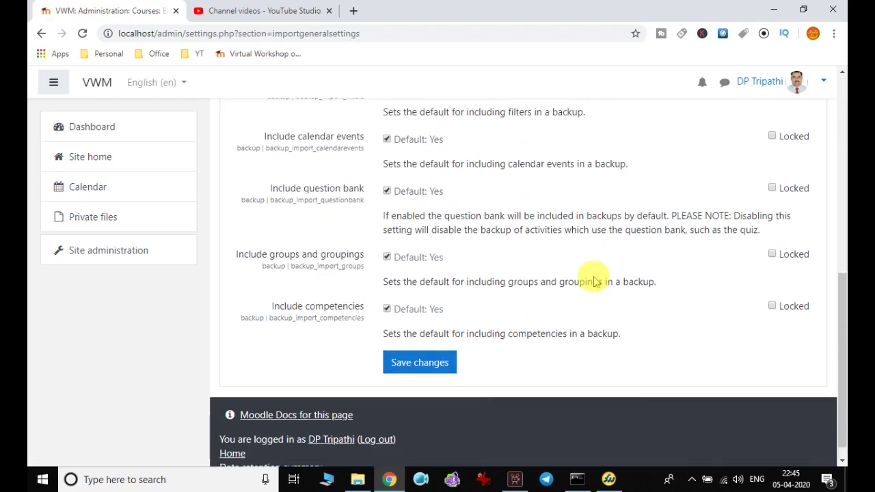
pyautogui.scroll(5, 593, 280)
pyautogui.scroll(2, 594, 280)
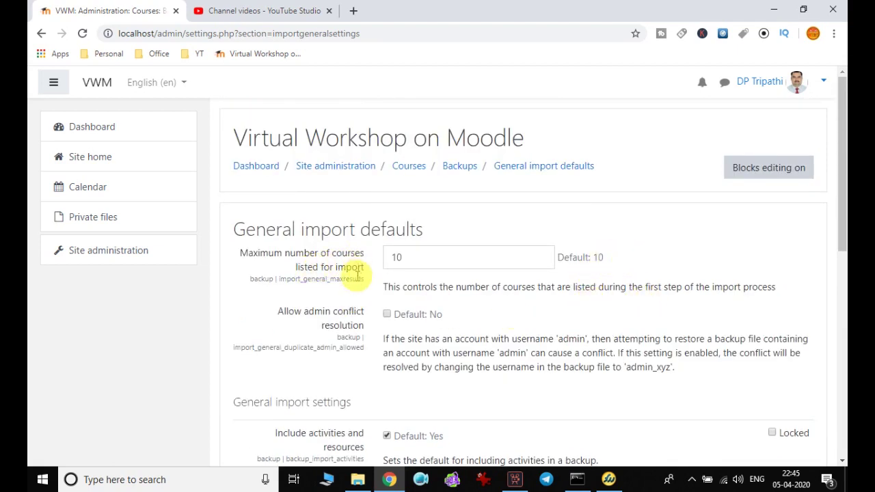
pyautogui.click(470, 257)
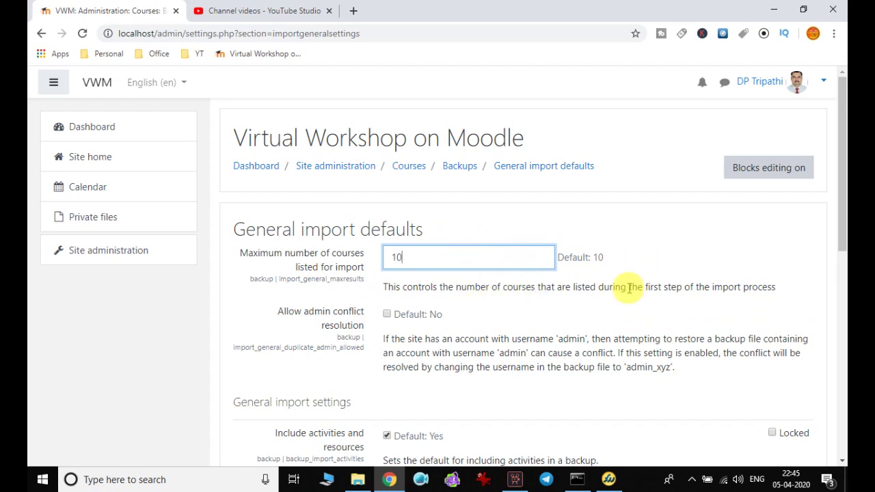
# Enable admin conflict resolution in the general import defaults, review the import inclusion settings and save the changes.
pyautogui.scroll(-1, 629, 288)
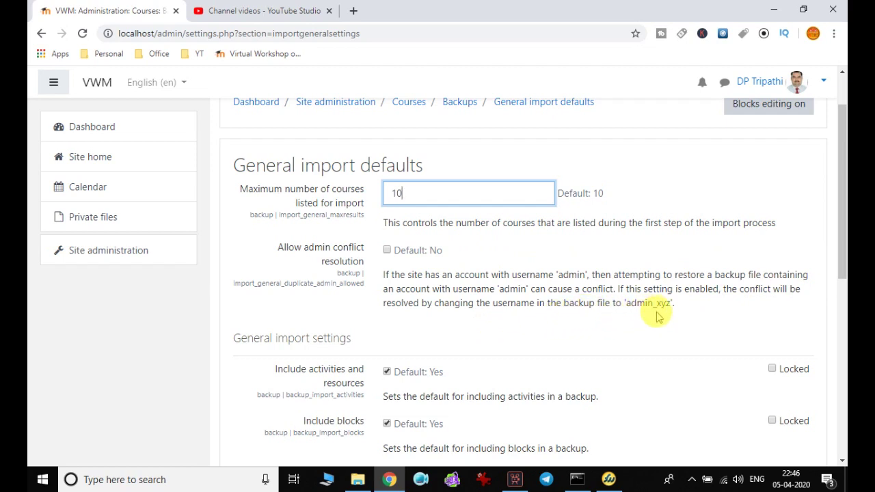
pyautogui.click(388, 251)
pyautogui.scroll(-2, 416, 271)
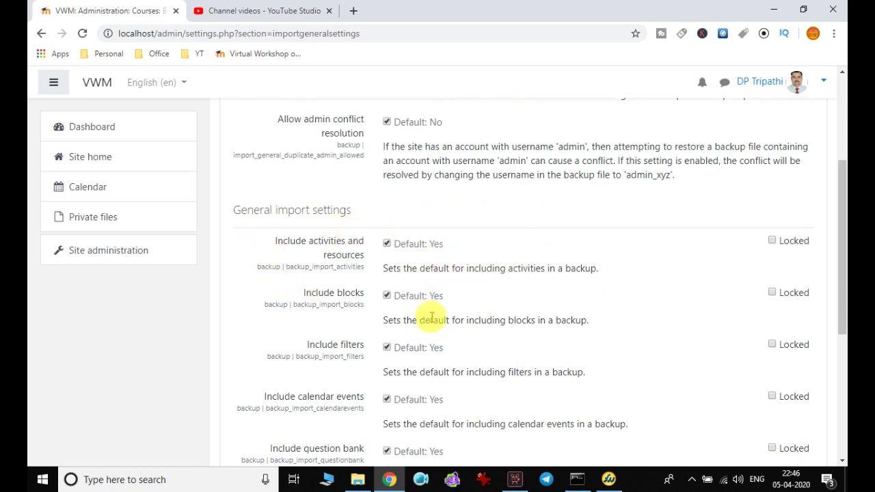
pyautogui.scroll(-1, 431, 317)
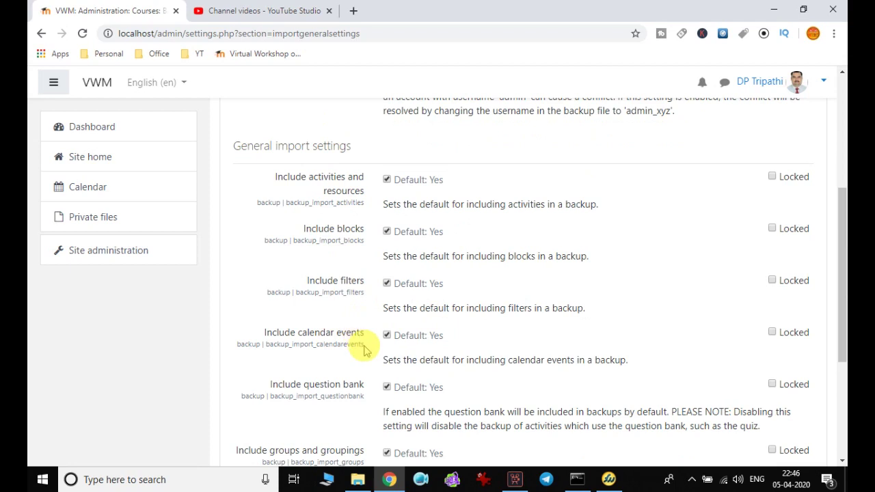
pyautogui.scroll(-3, 365, 350)
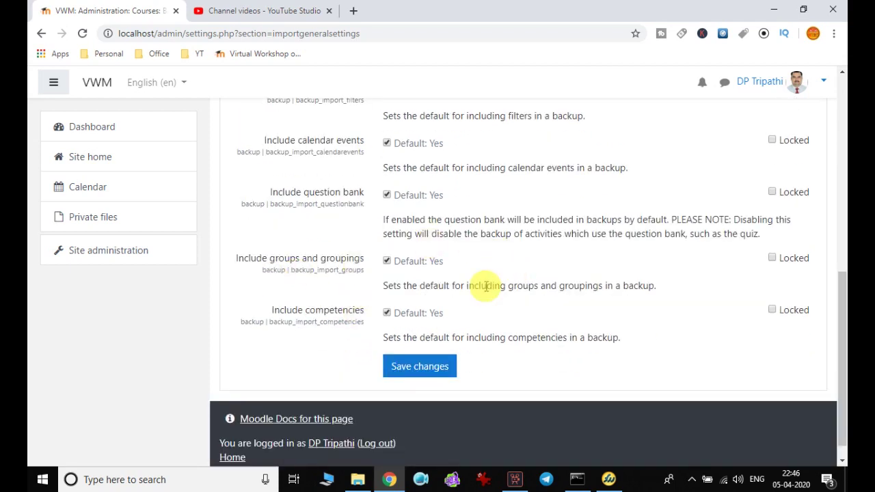
pyautogui.scroll(5, 478, 286)
pyautogui.scroll(-5, 478, 286)
pyautogui.click(438, 348)
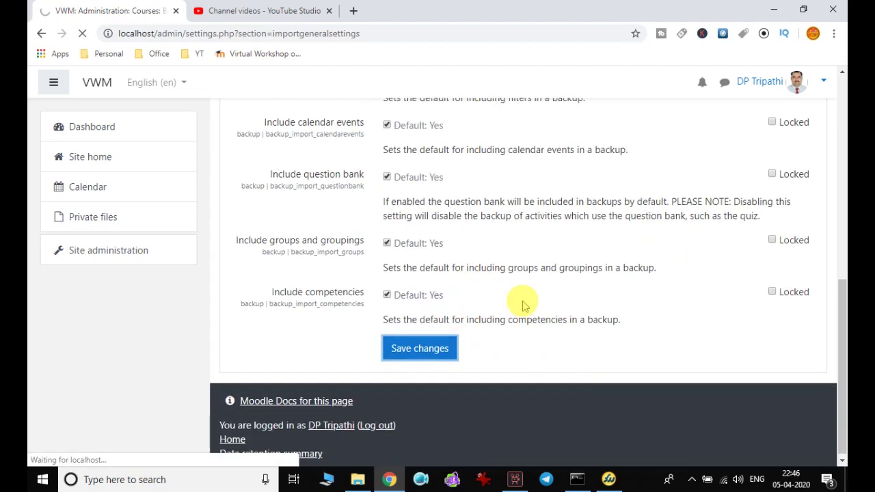
pyautogui.scroll(2, 523, 305)
pyautogui.scroll(5, 523, 304)
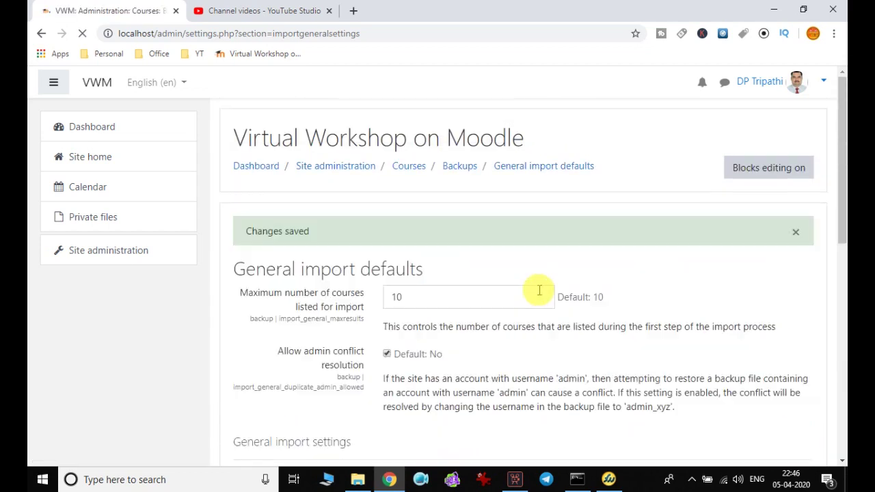
# Open the Automated backup setup from the course administration links and inspect the Active options without changing the selection.
pyautogui.click(358, 169)
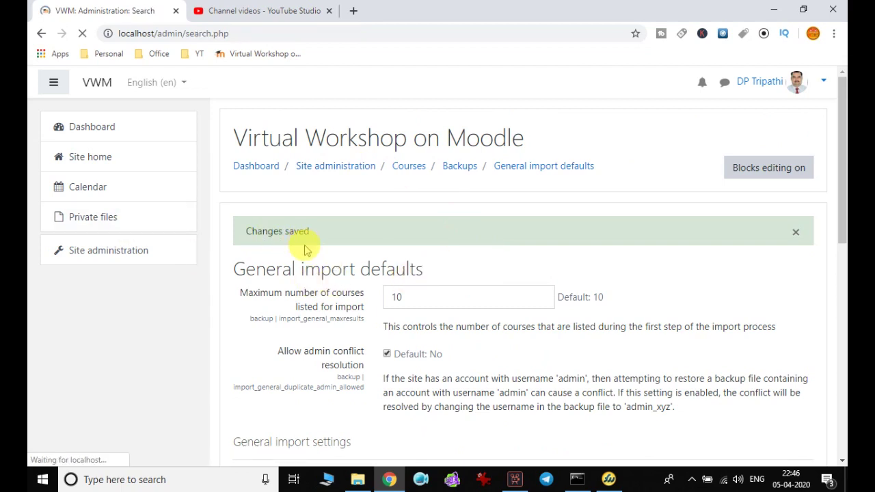
pyautogui.click(409, 305)
pyautogui.scroll(-3, 488, 276)
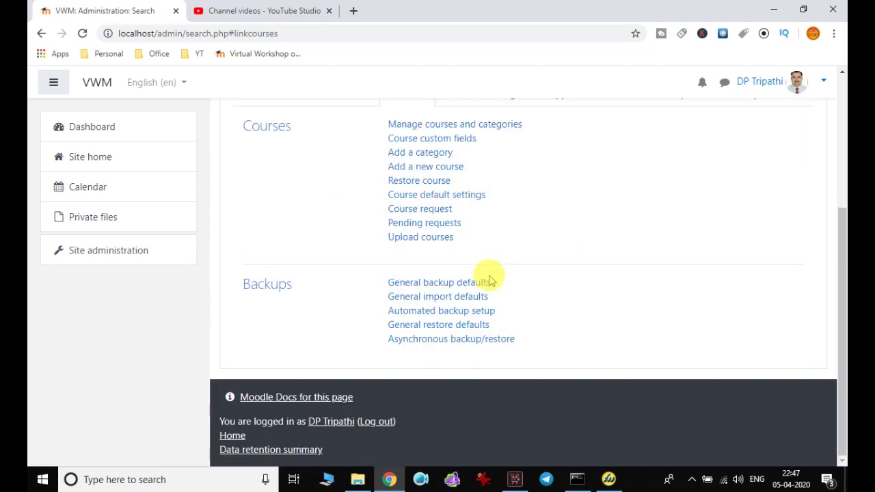
pyautogui.click(466, 317)
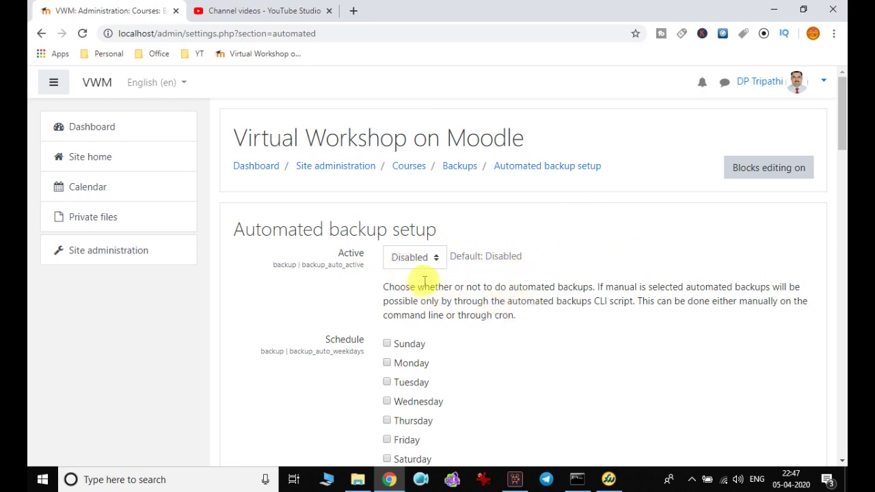
pyautogui.click(426, 257)
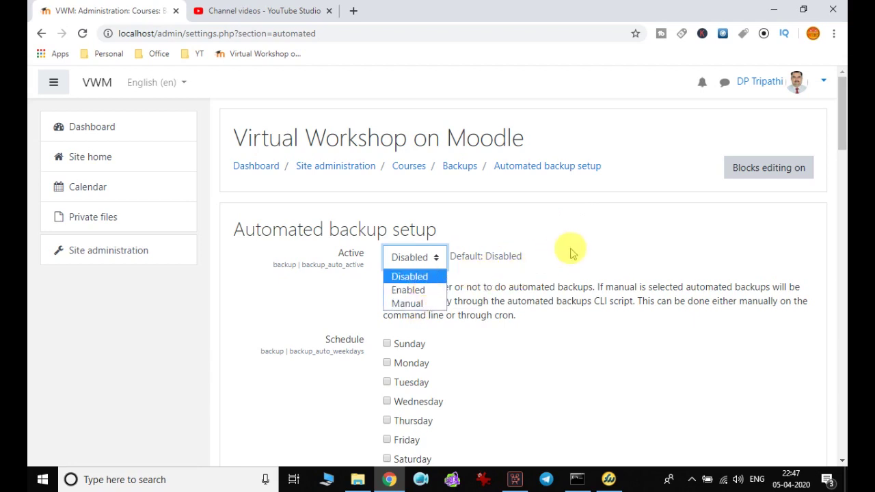
pyautogui.click(600, 244)
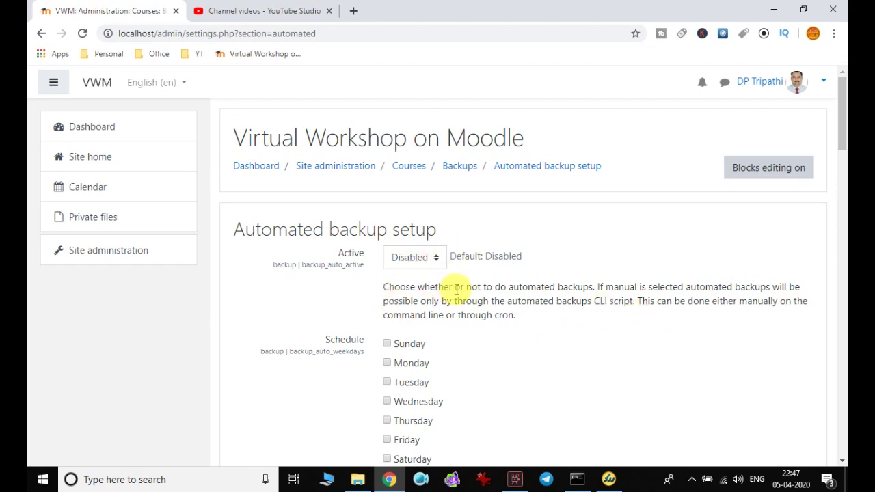
# Schedule automated backups for Friday and set their execution time to 17:30.
pyautogui.scroll(-2, 586, 269)
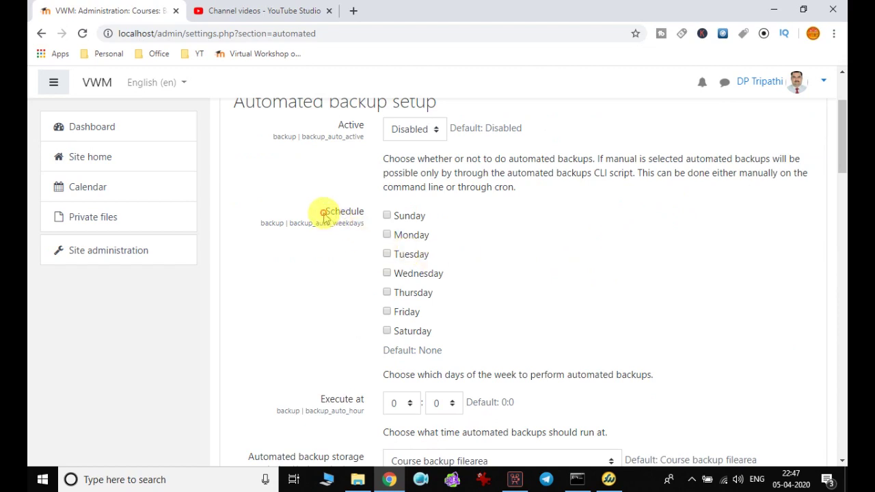
pyautogui.moveTo(325, 215); pyautogui.dragTo(358, 220)
pyautogui.click(457, 212)
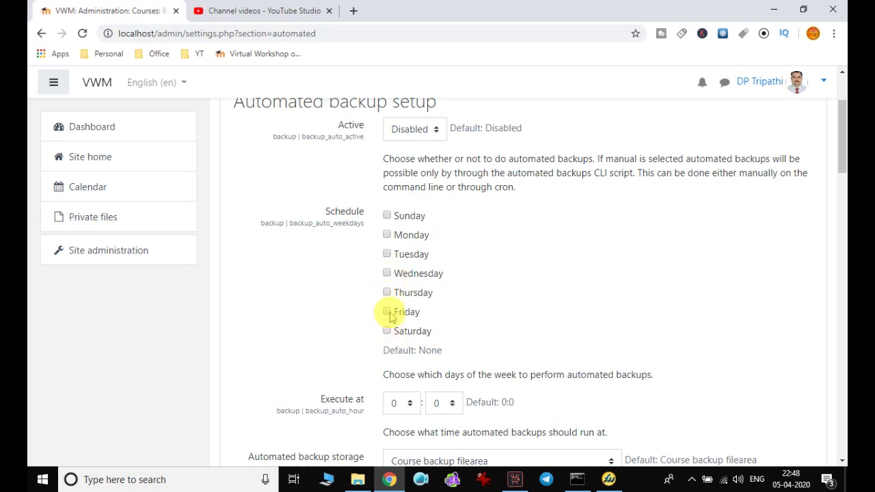
pyautogui.scroll(-2, 431, 335)
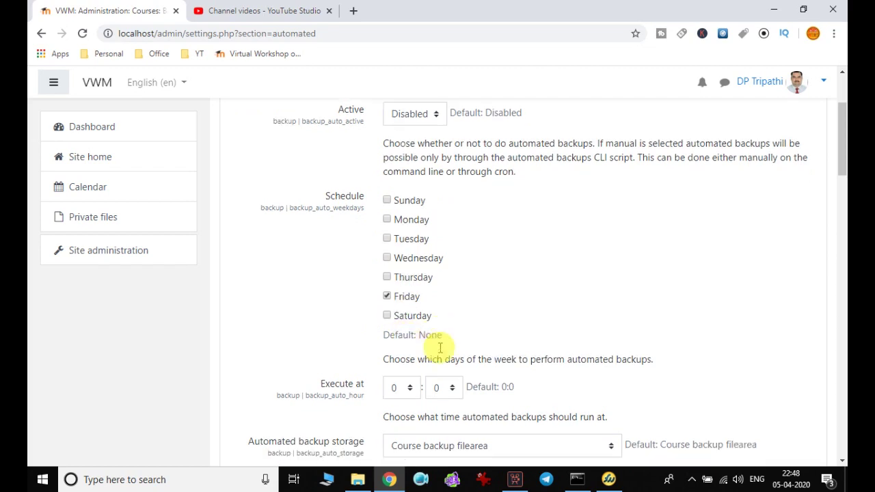
pyautogui.click(401, 275)
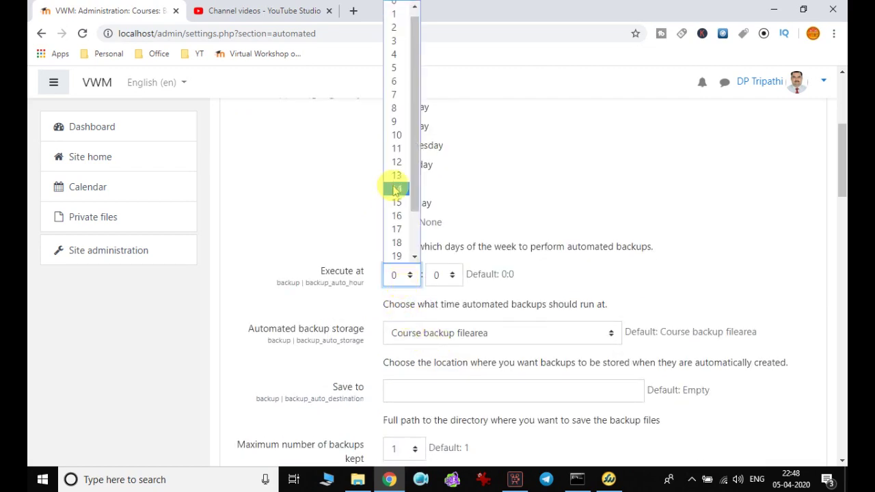
pyautogui.click(397, 229)
pyautogui.click(443, 275)
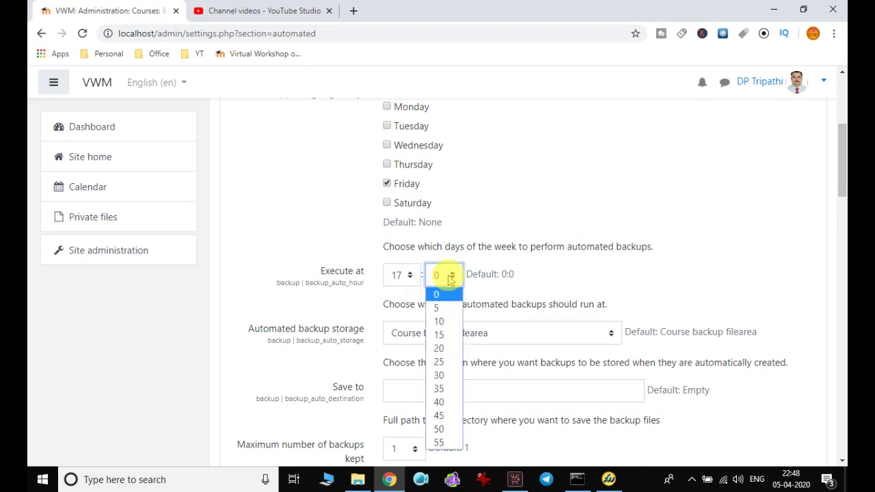
pyautogui.click(440, 375)
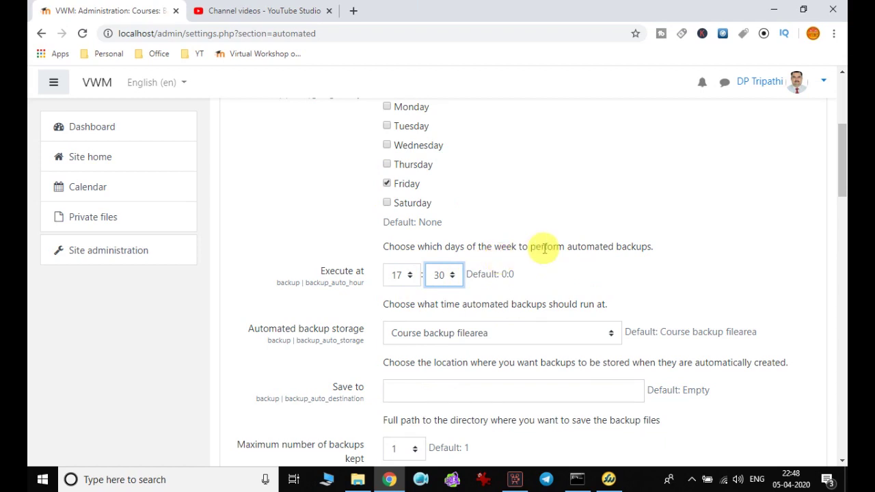
# Inspect the automated backup storage options and the Save to directory field without changing either setting.
pyautogui.scroll(-2, 545, 248)
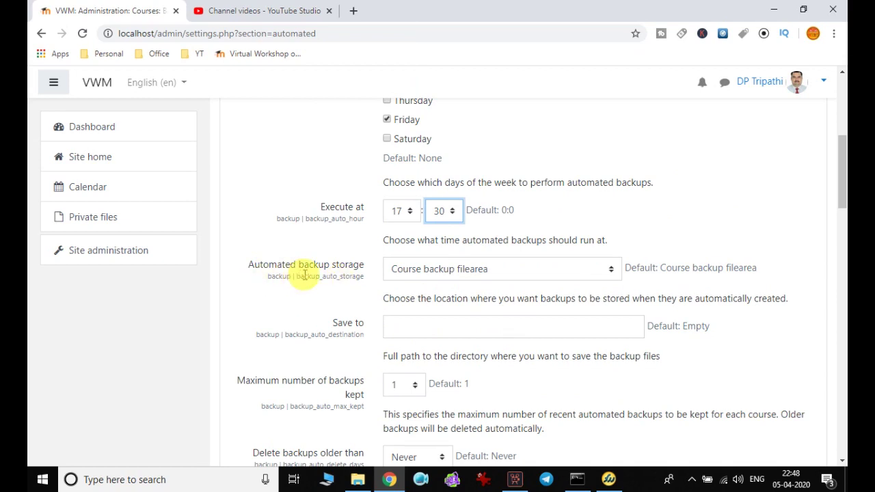
pyautogui.click(534, 271)
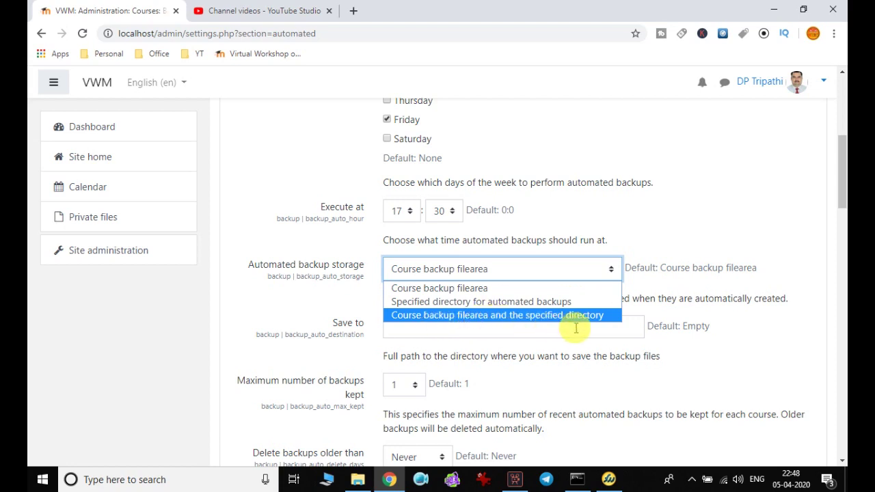
pyautogui.click(653, 304)
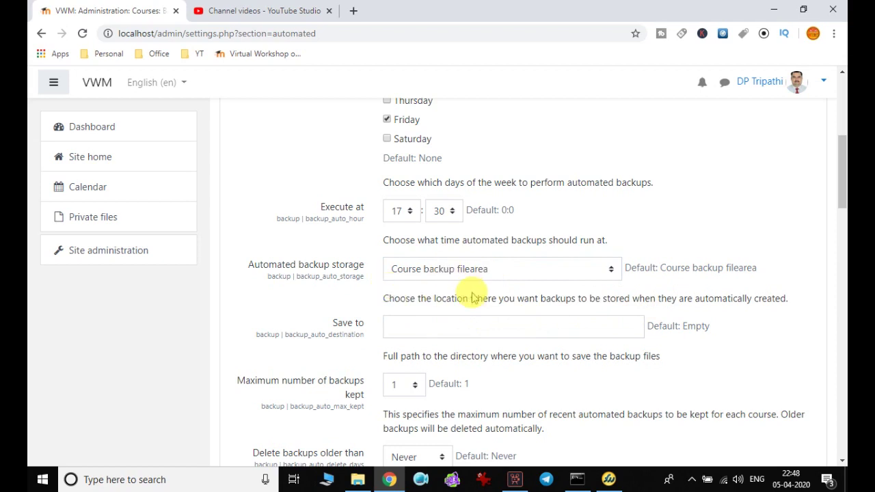
pyautogui.click(385, 330)
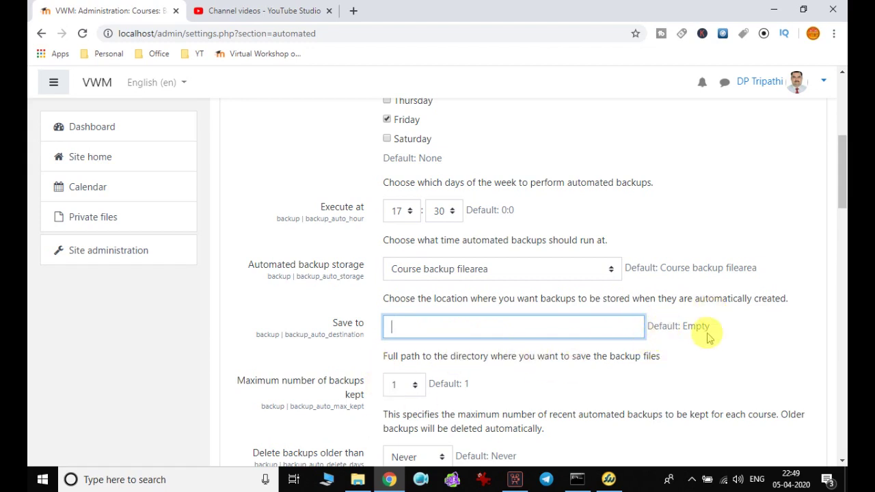
# Examine the available periods for Delete backups older than, leaving the selection unchanged.
pyautogui.scroll(-1, 707, 332)
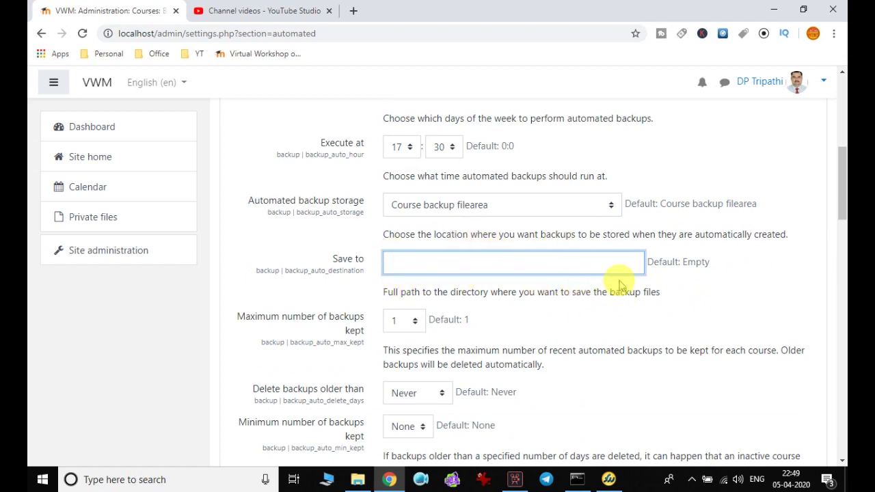
pyautogui.scroll(-1, 683, 265)
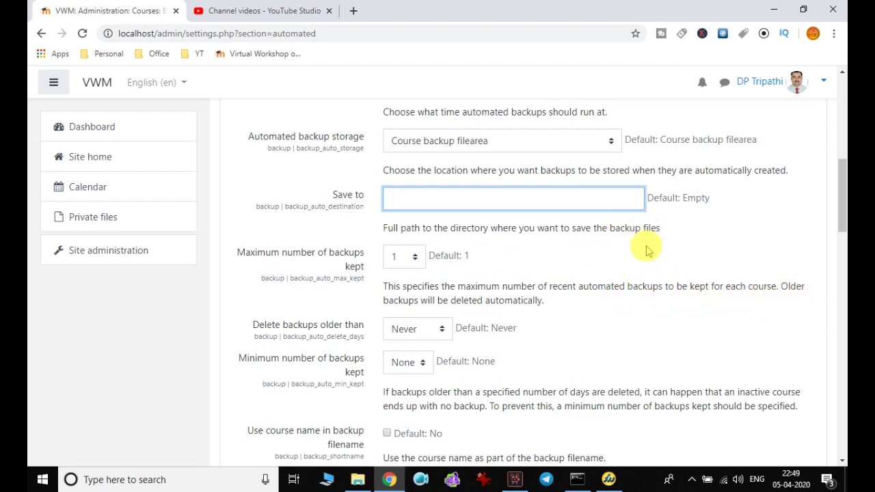
pyautogui.scroll(-1, 649, 251)
pyautogui.scroll(-1, 648, 250)
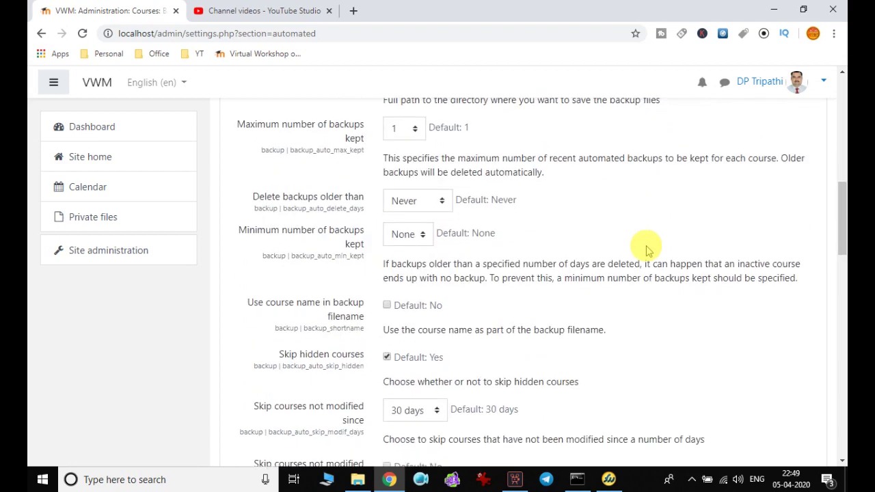
pyautogui.click(435, 205)
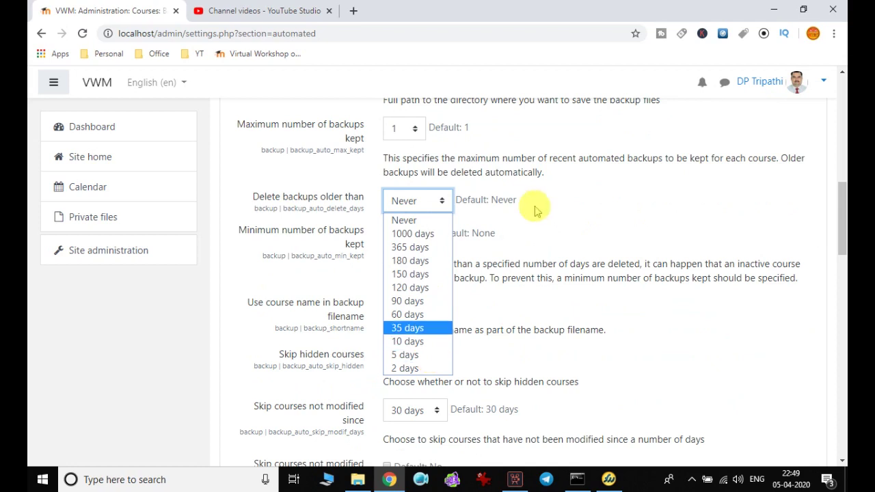
pyautogui.click(561, 198)
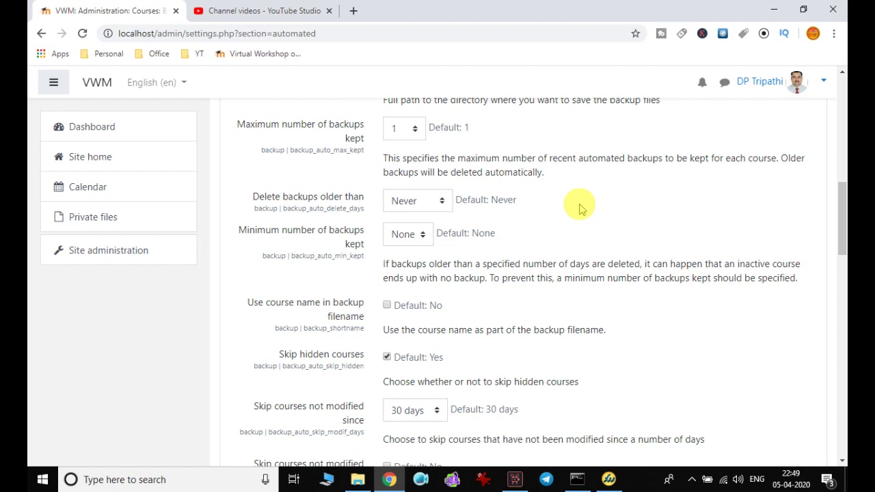
# Set the Minimum number of backups kept to 1 in the automated backup setup.
pyautogui.click(425, 242)
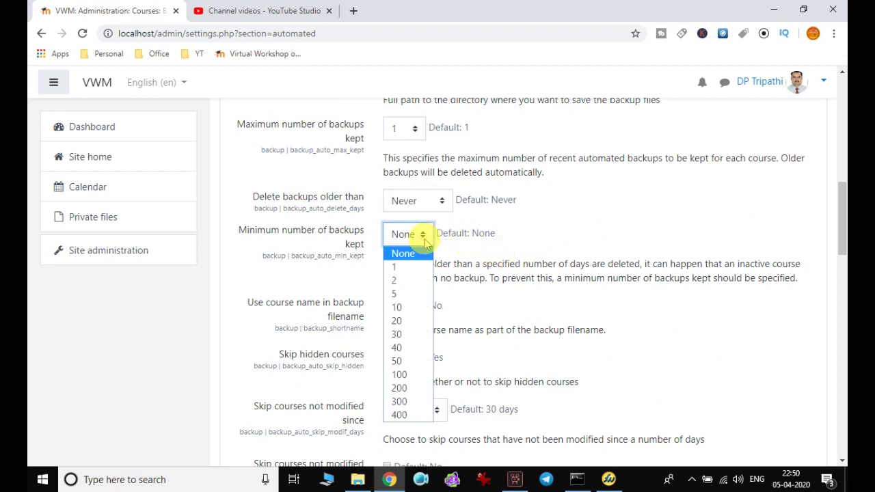
pyautogui.click(402, 266)
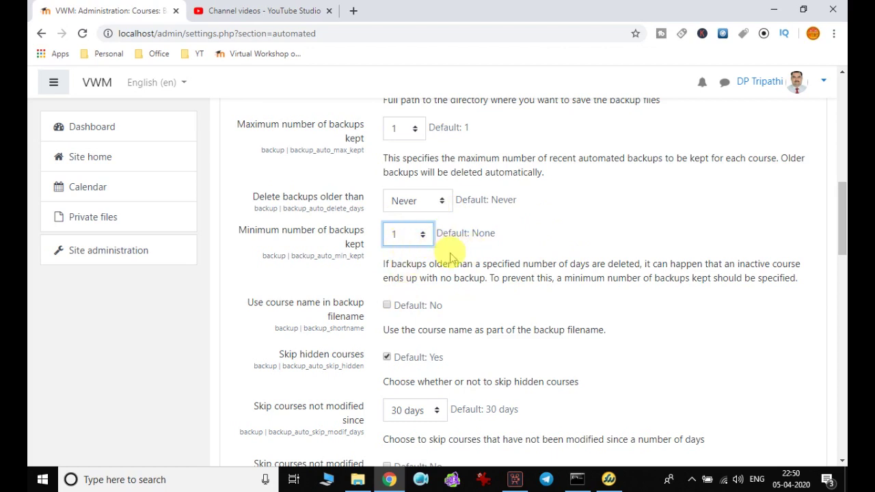
pyautogui.click(406, 235)
pyautogui.click(527, 258)
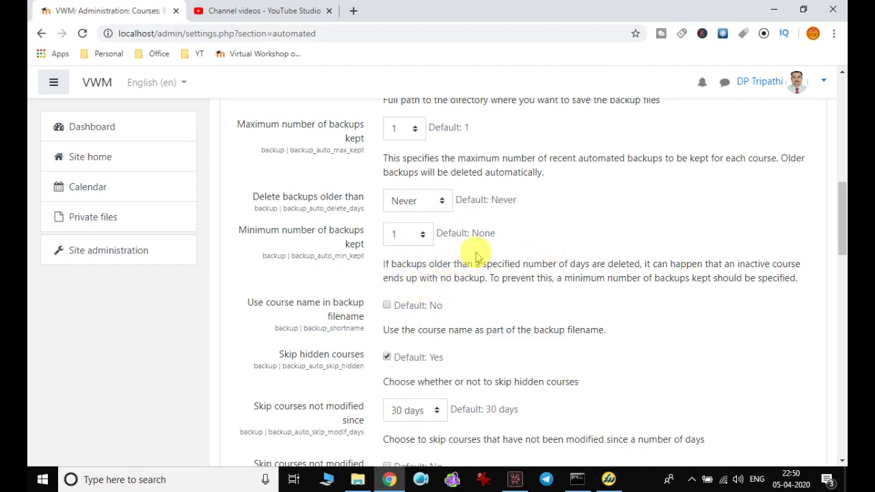
# Review the backup filename and course skipping options, plus the inclusion settings for automated backups from users through competencies.
pyautogui.scroll(-2, 504, 252)
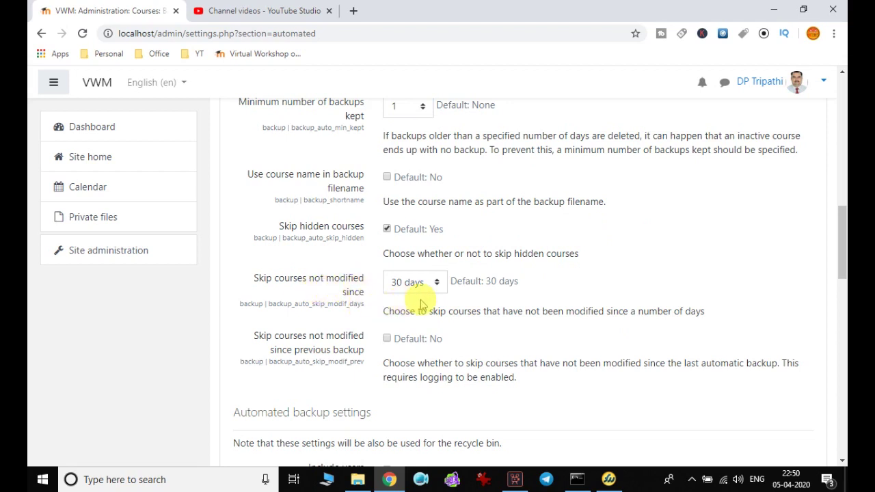
pyautogui.scroll(-1, 422, 306)
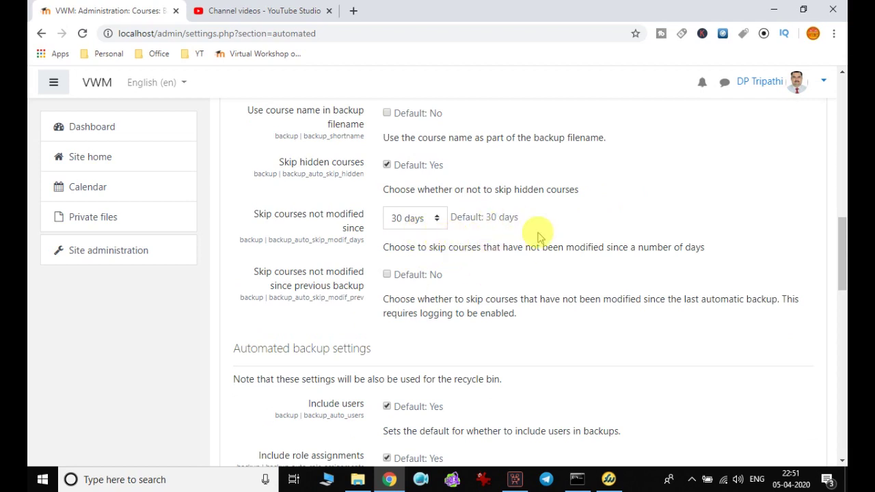
pyautogui.scroll(-1, 531, 288)
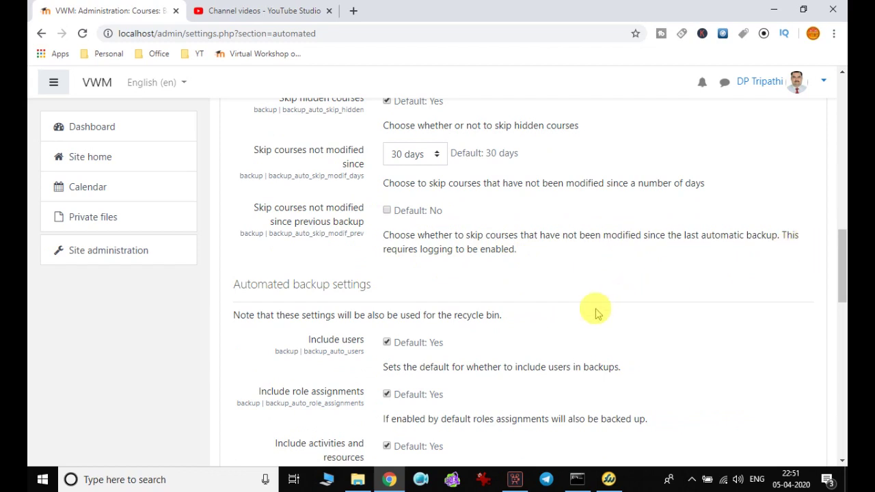
pyautogui.scroll(10, 596, 312)
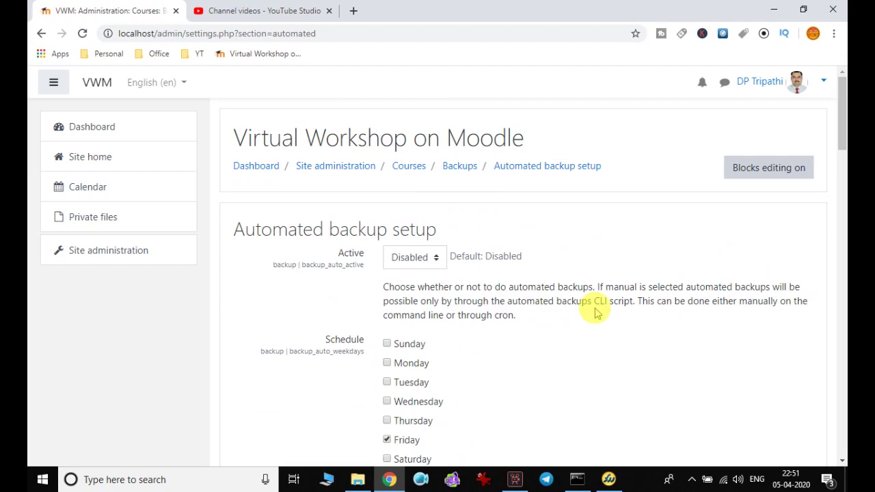
pyautogui.scroll(-15, 597, 313)
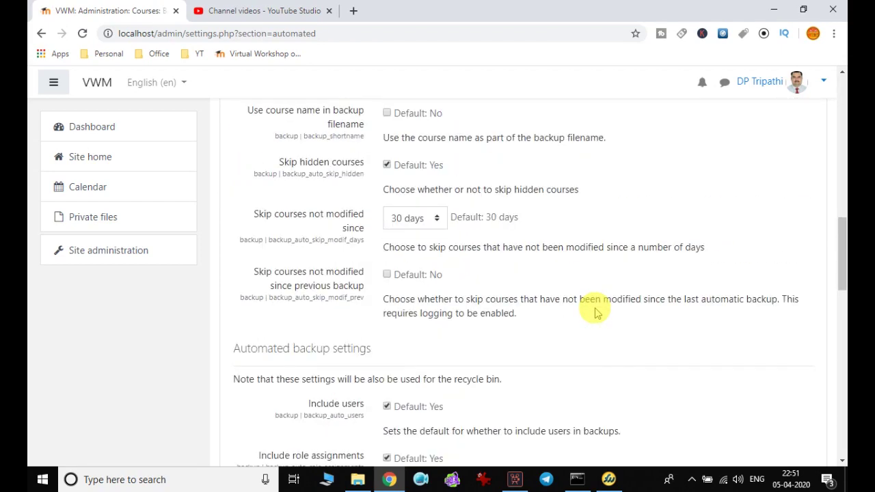
pyautogui.scroll(-5, 596, 312)
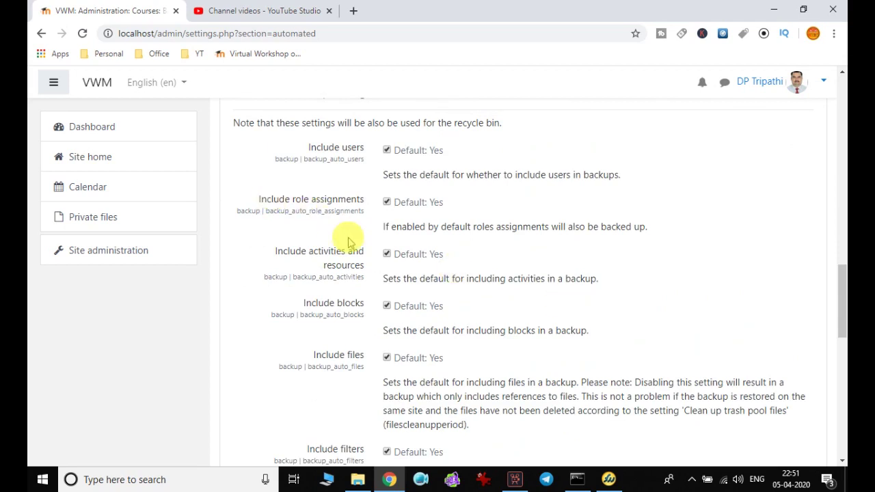
pyautogui.scroll(1, 349, 241)
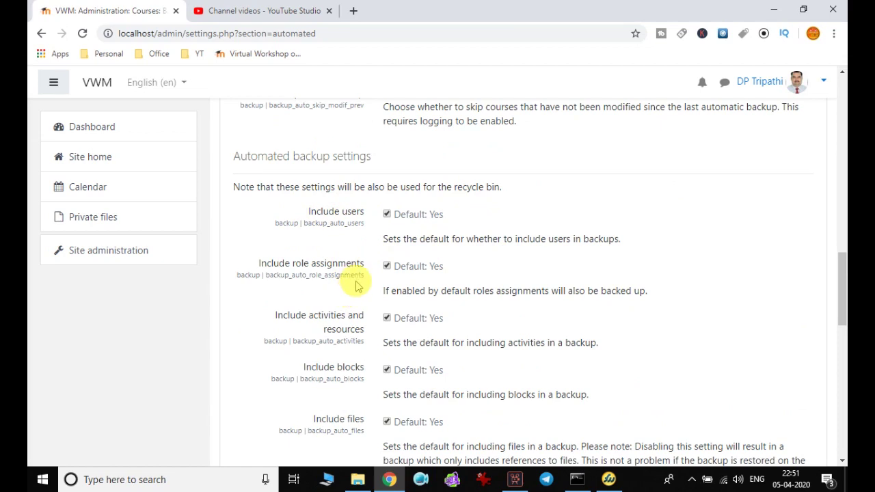
pyautogui.scroll(-1, 356, 285)
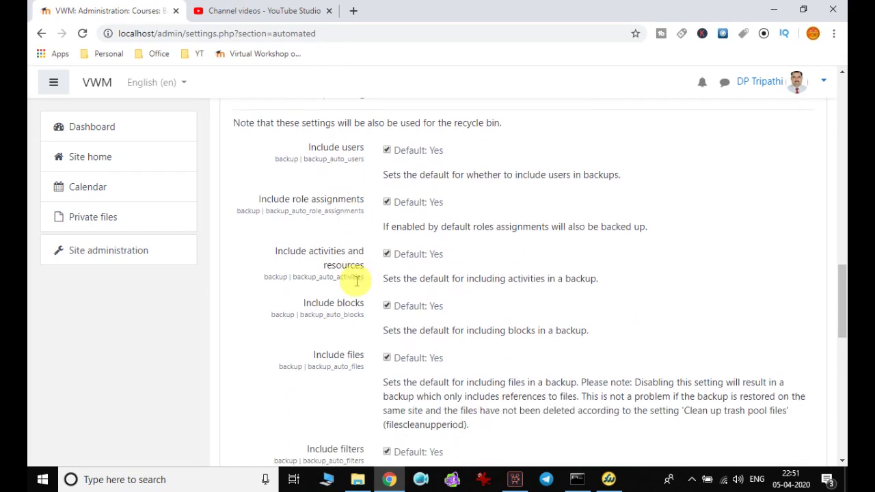
pyautogui.scroll(-4, 357, 280)
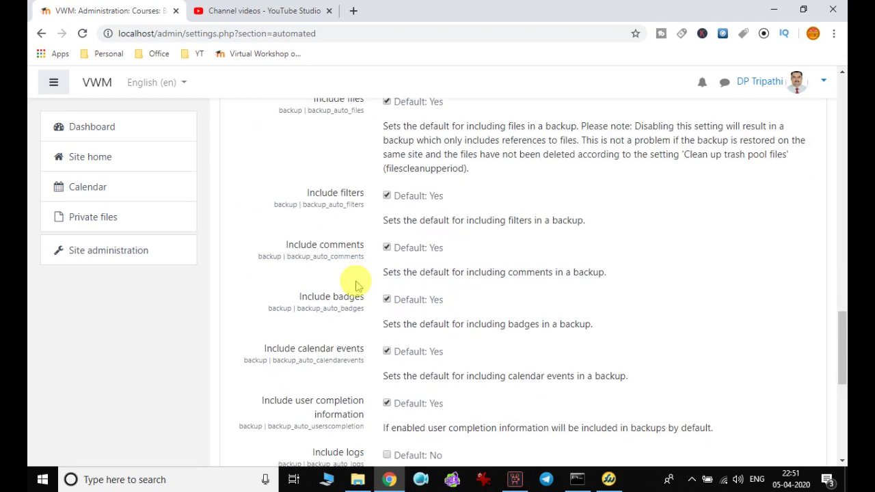
pyautogui.scroll(-3, 356, 285)
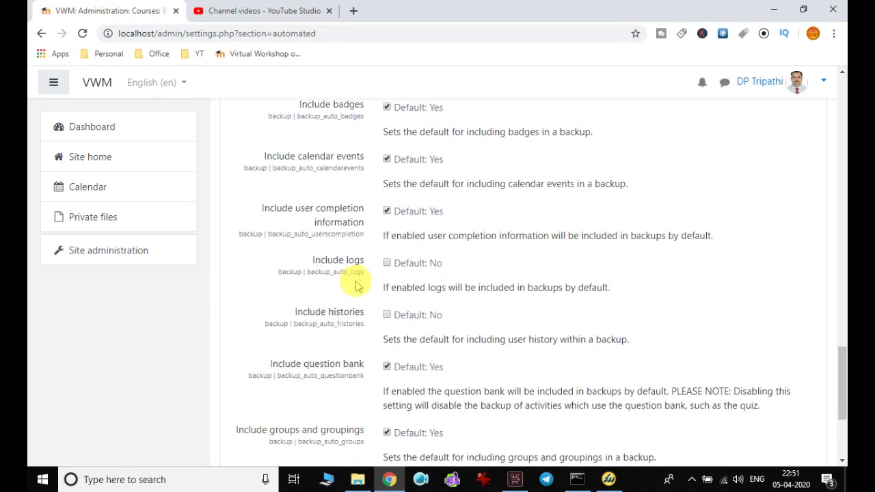
pyautogui.scroll(-3, 356, 286)
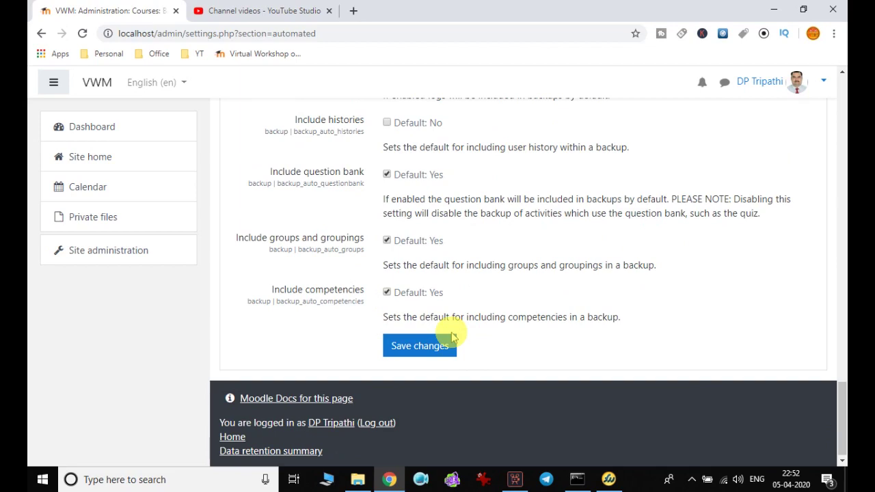
# Leave the Automated backup setup without saving and go back to the previous page.
pyautogui.scroll(12, 451, 335)
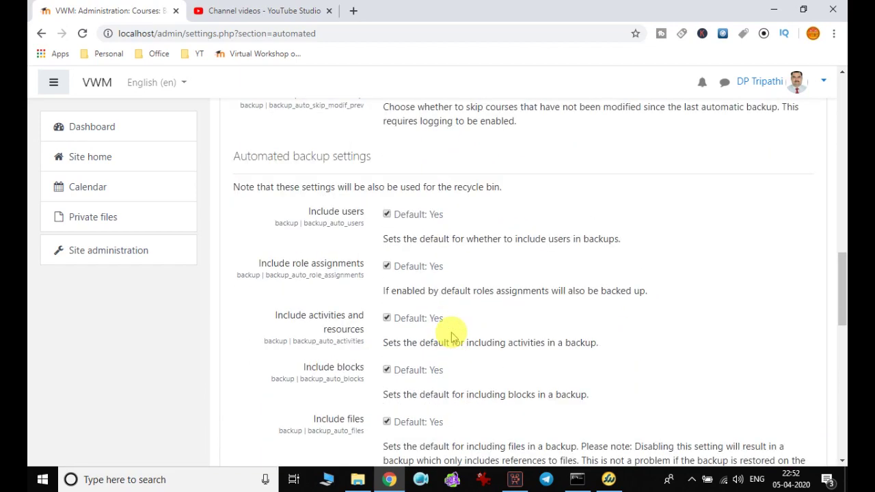
pyautogui.scroll(10, 451, 335)
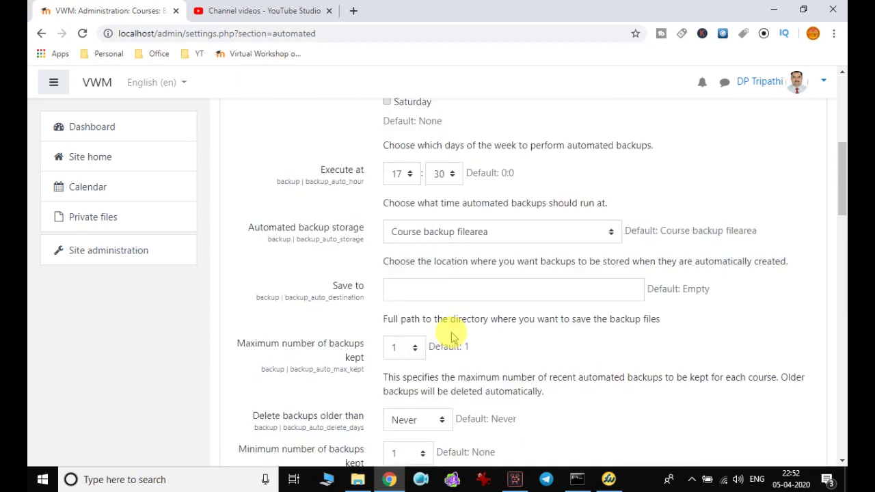
pyautogui.scroll(2, 451, 335)
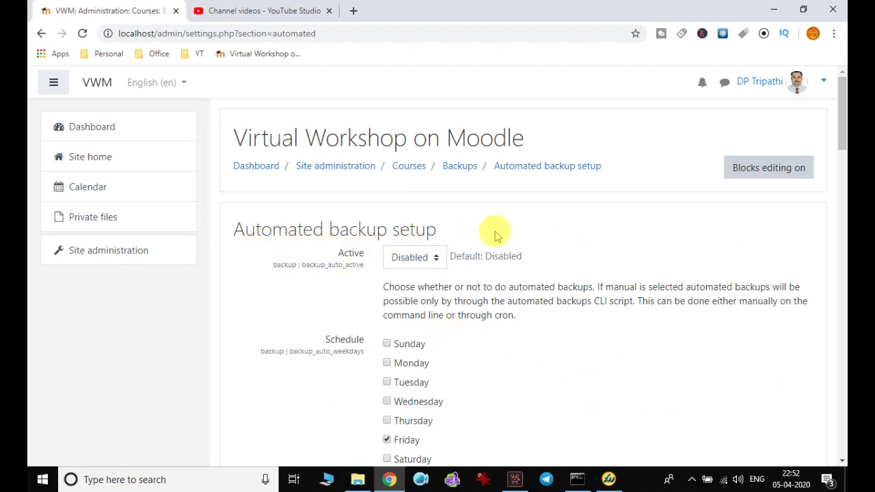
pyautogui.rightClick(533, 187)
pyautogui.click(561, 196)
pyautogui.click(505, 108)
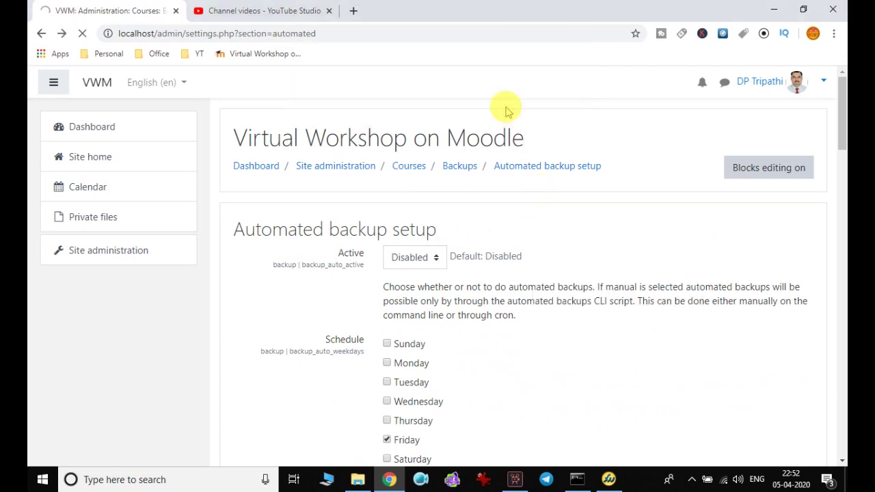